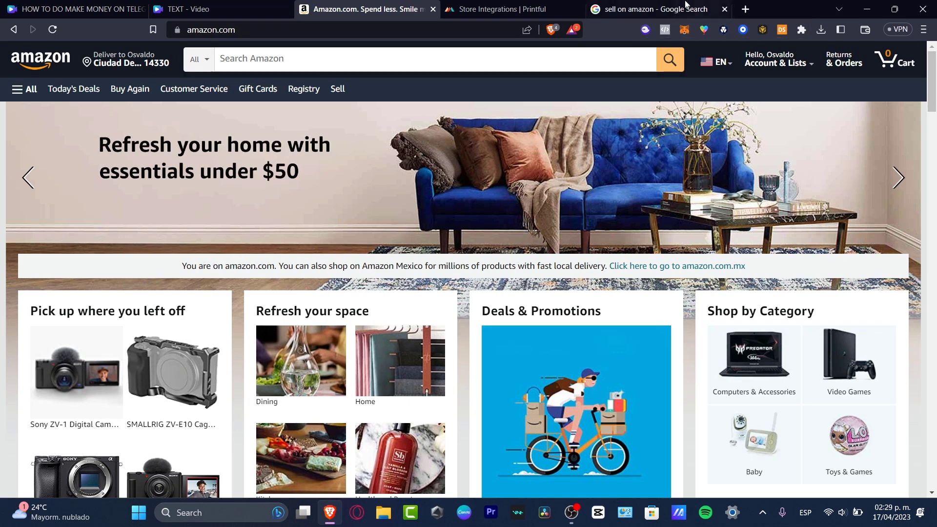
From the Google results, follow the sponsored 'Amazon Seller - Amazon Vendedor' ad to vender.amazon.com.mx
click(654, 9)
click(214, 334)
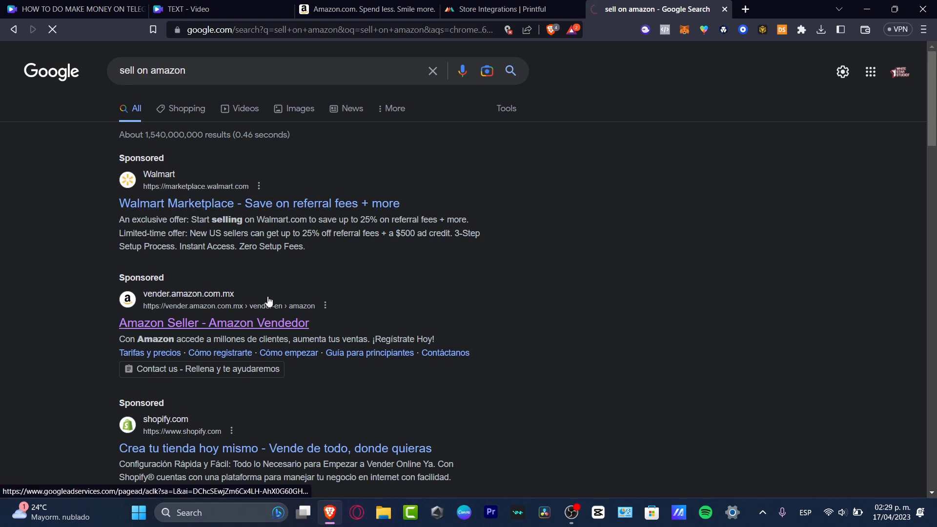
click(249, 323)
Return to the Amazon.com homepage tab and scroll through it
click(386, 4)
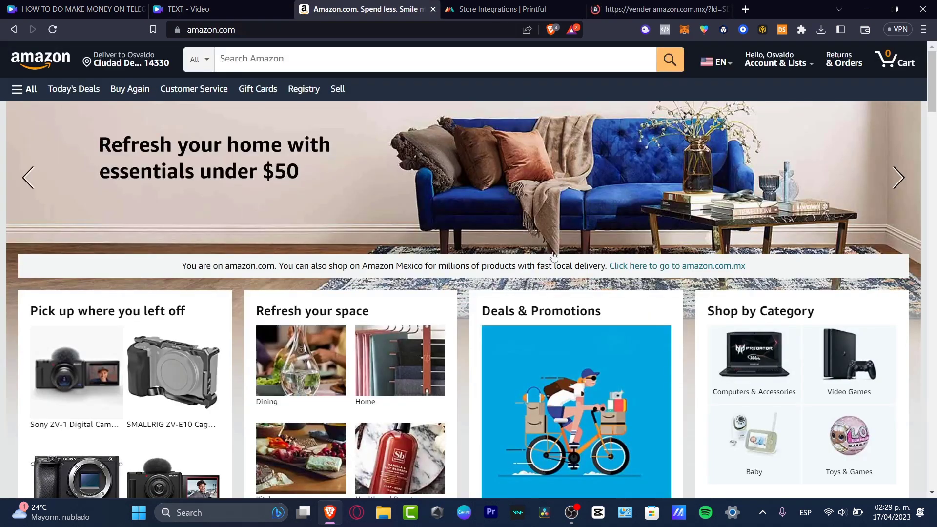
scroll(551, 281, down, 2)
scroll(549, 303, down, 8)
scroll(547, 304, down, 5)
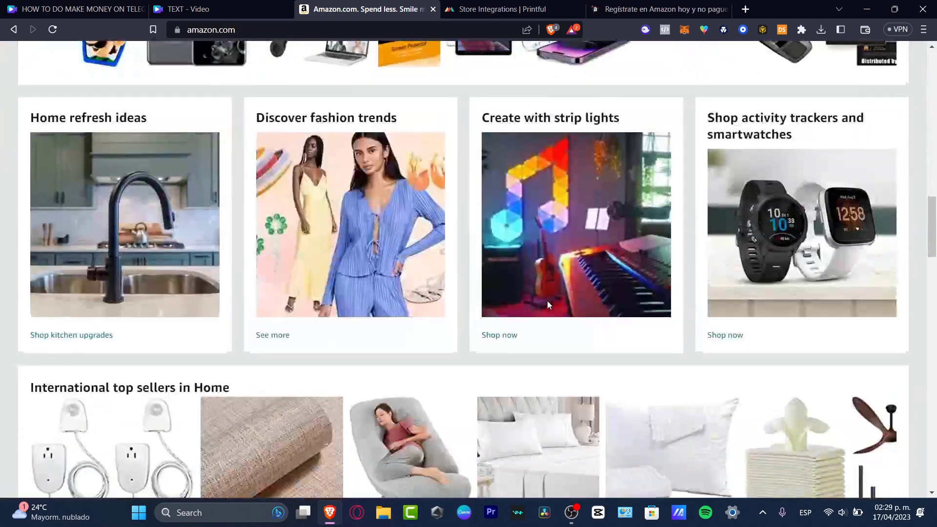
scroll(547, 304, down, 5)
scroll(548, 305, down, 3)
scroll(547, 305, down, 6)
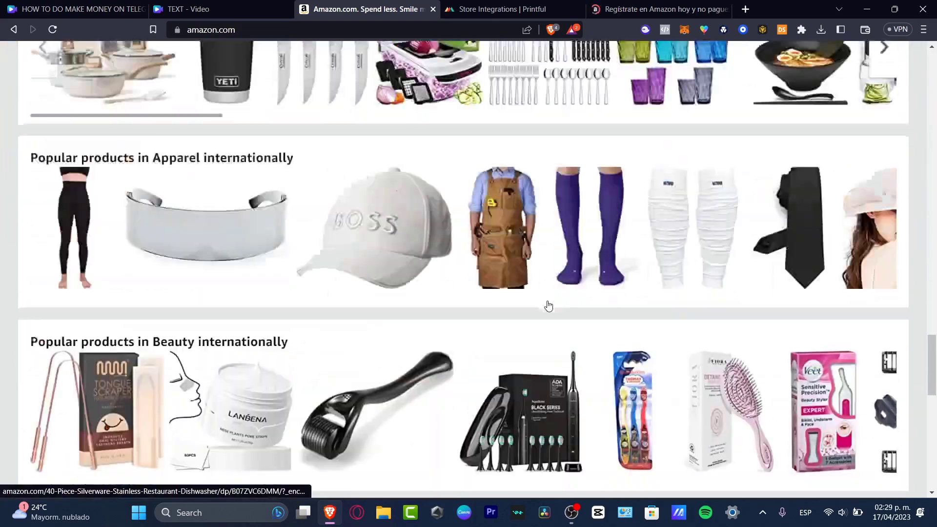
scroll(547, 305, down, 5)
scroll(547, 305, down, 7)
scroll(548, 305, down, 1)
scroll(547, 305, up, 20)
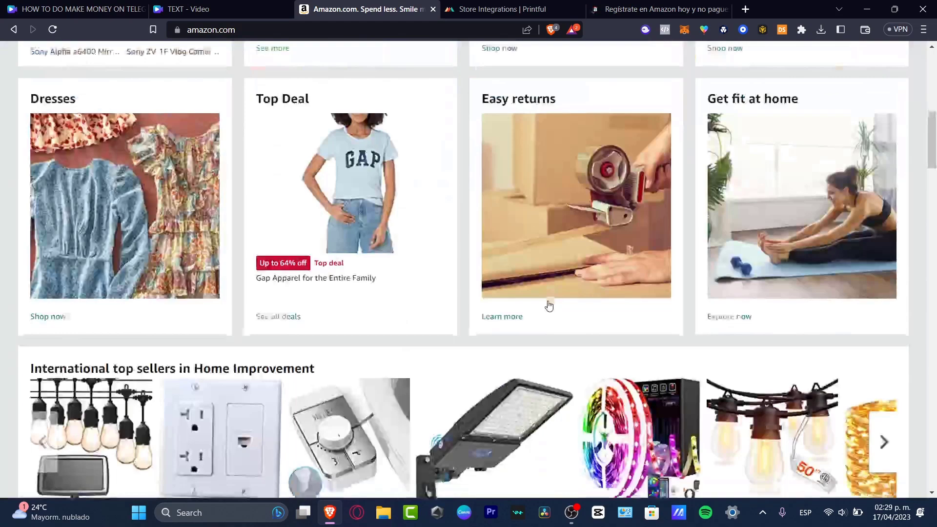
scroll(549, 305, up, 1)
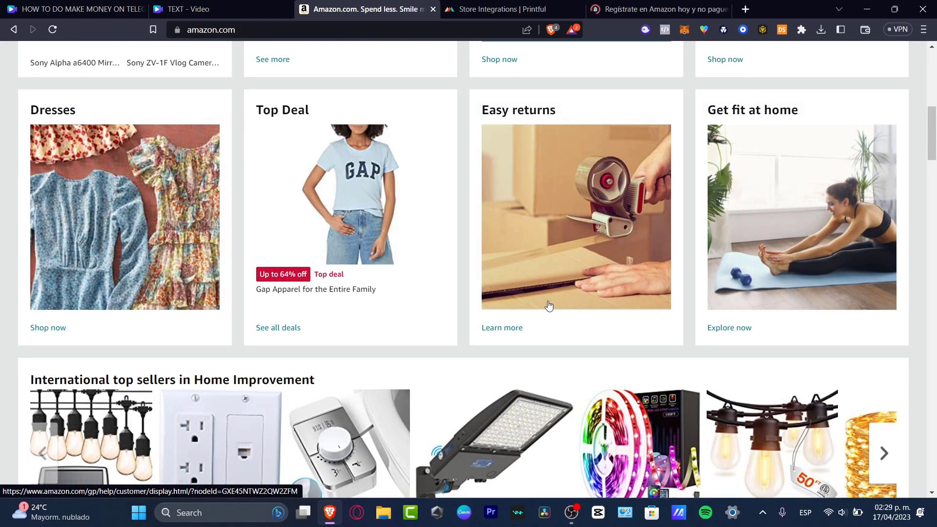
Dismiss the translation prompt and change the footer country selector from Mexico to United States
key(ctrl+Tab)
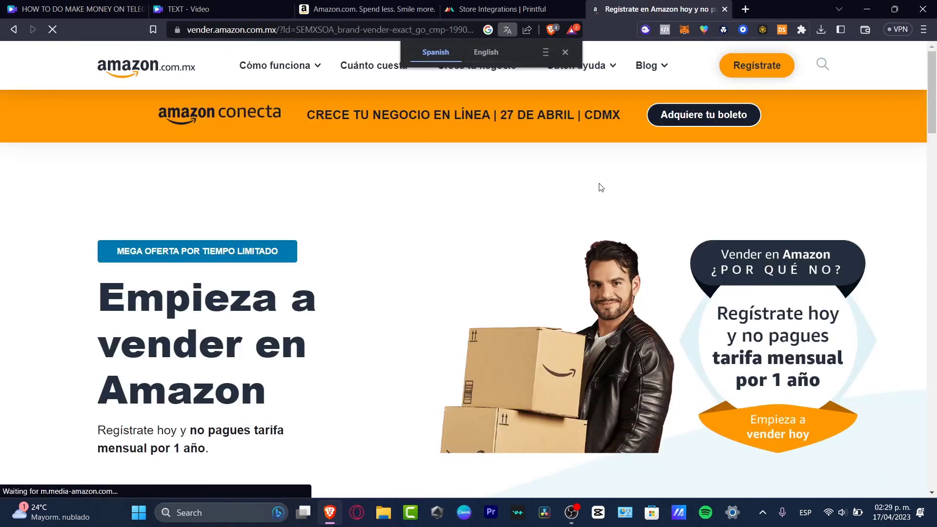
click(565, 51)
mouse_move(581, 66)
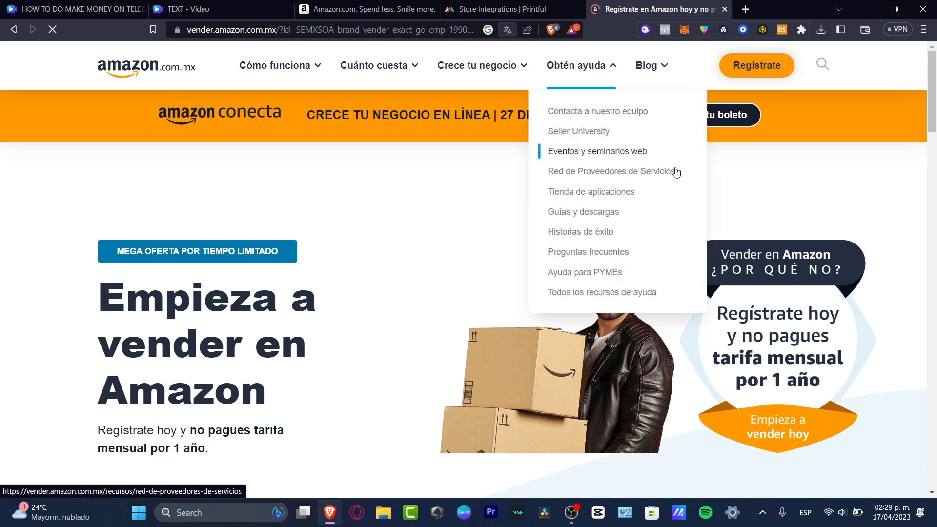
scroll(781, 234, down, 15)
scroll(816, 253, down, 10)
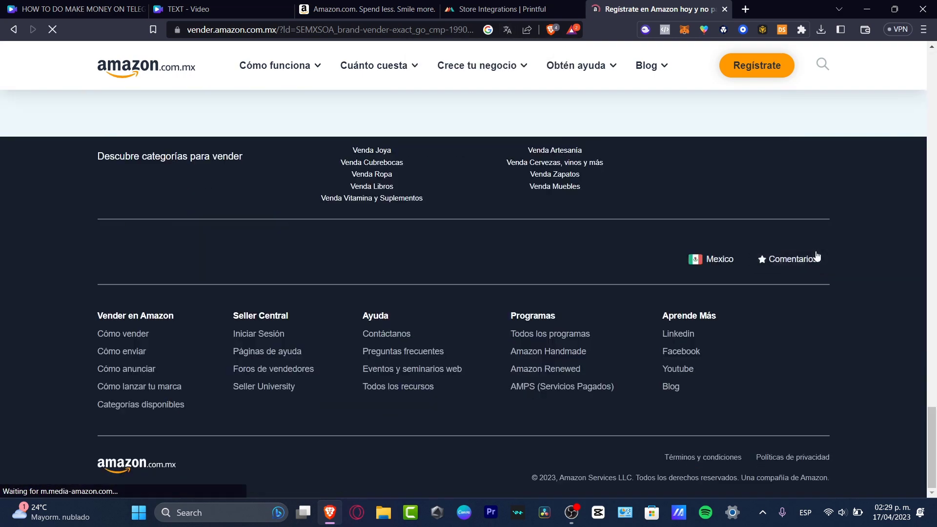
click(731, 257)
scroll(546, 301, down, 3)
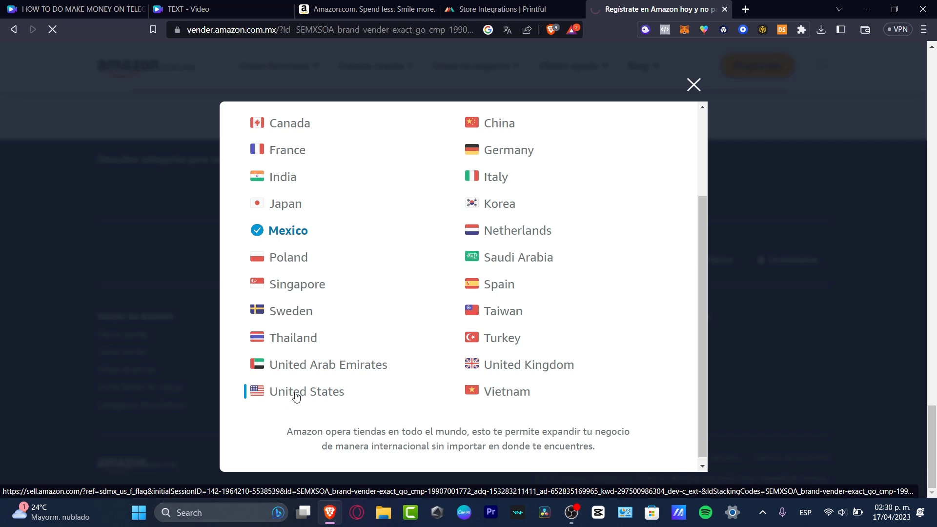
click(322, 407)
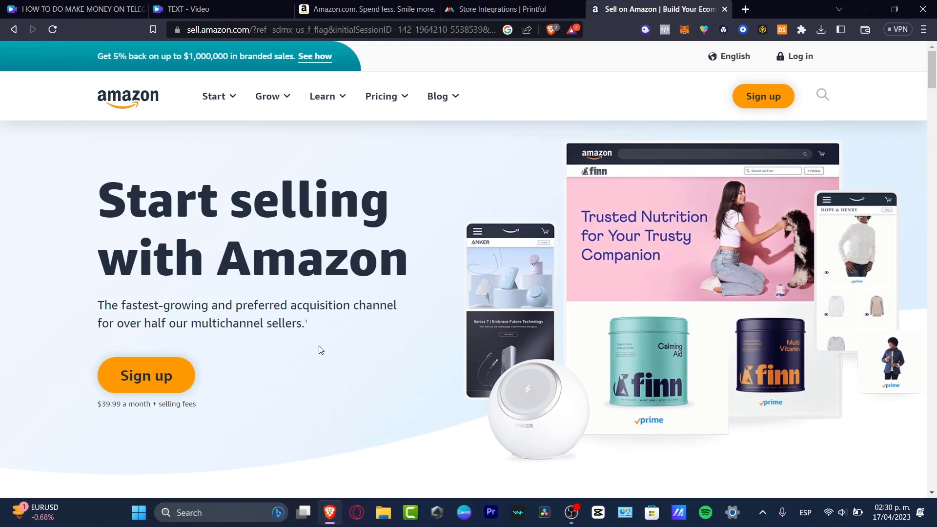
Highlight the multichannel sellers sentence, then click Sign up to open Seller Central registration
drag(209, 305, 308, 320)
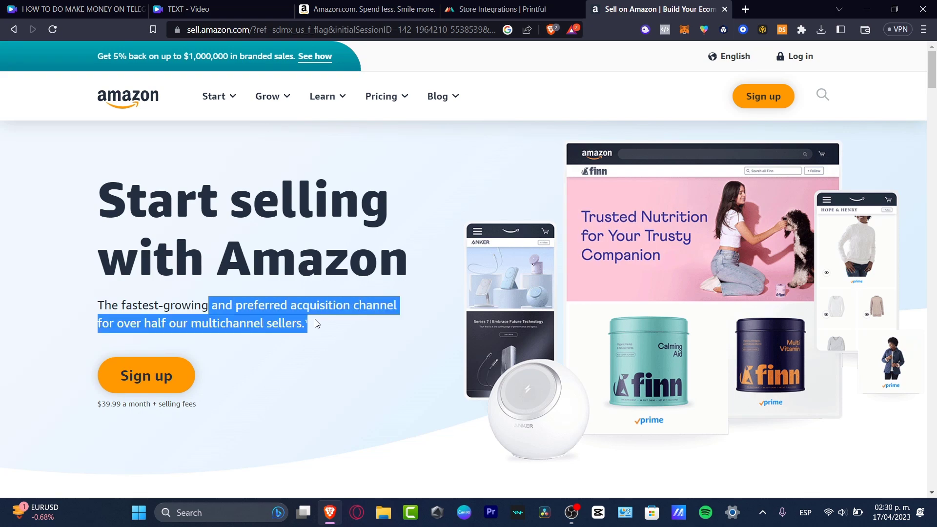
scroll(320, 321, down, 3)
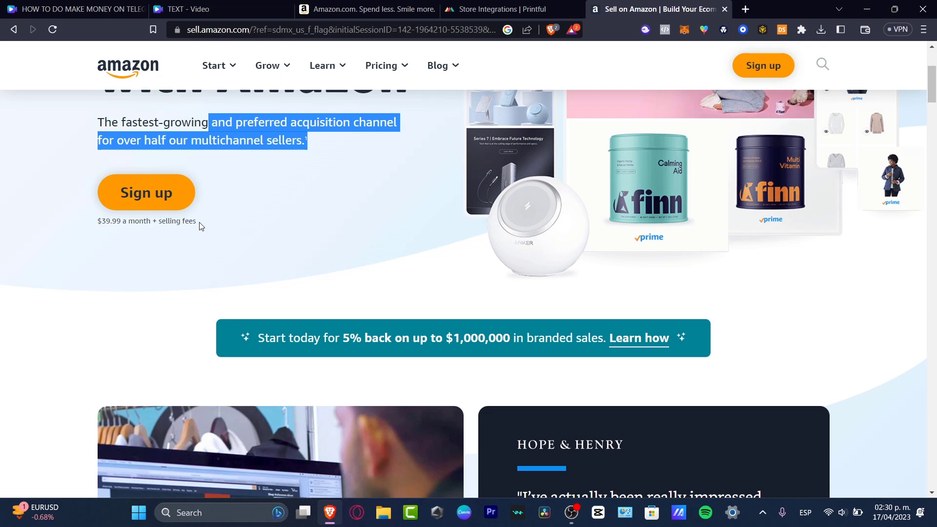
click(178, 186)
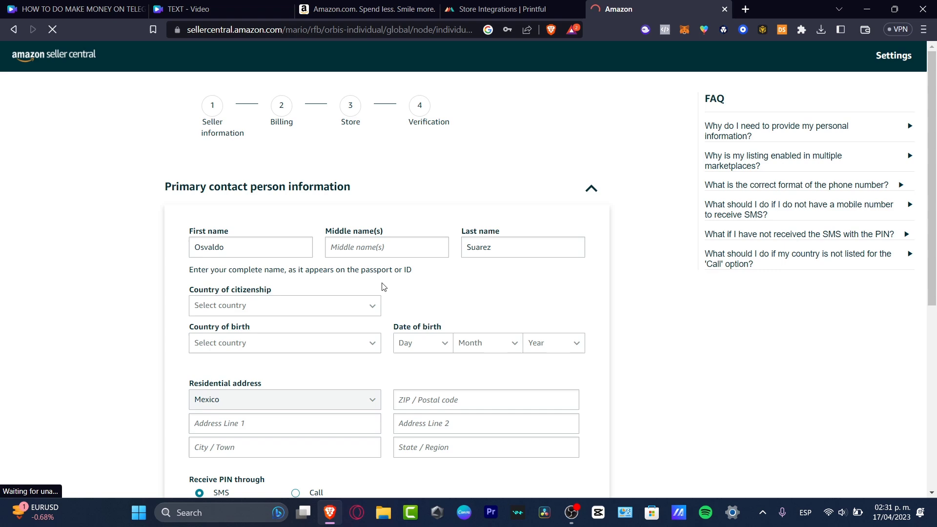
Dismiss the save-password popup and review the registration form, highlighting the Verification step
scroll(383, 287, down, 7)
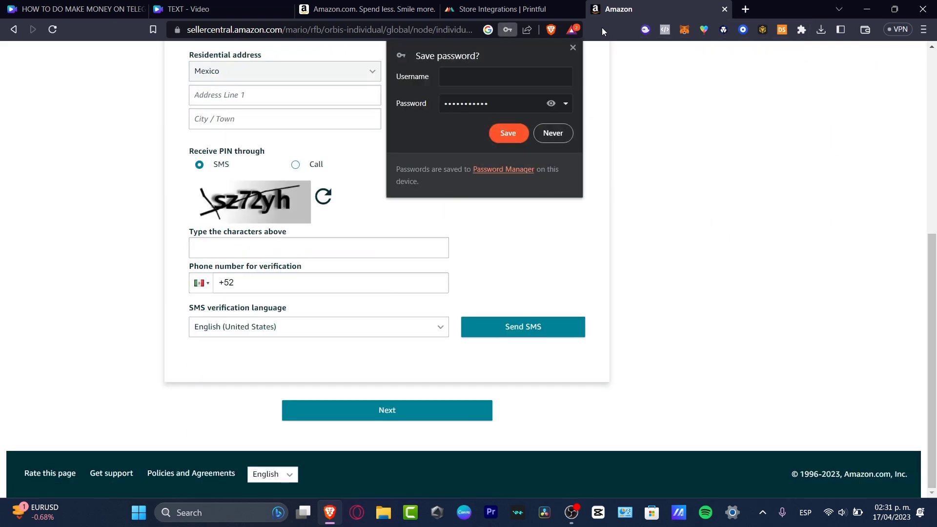
click(573, 47)
scroll(635, 264, up, 7)
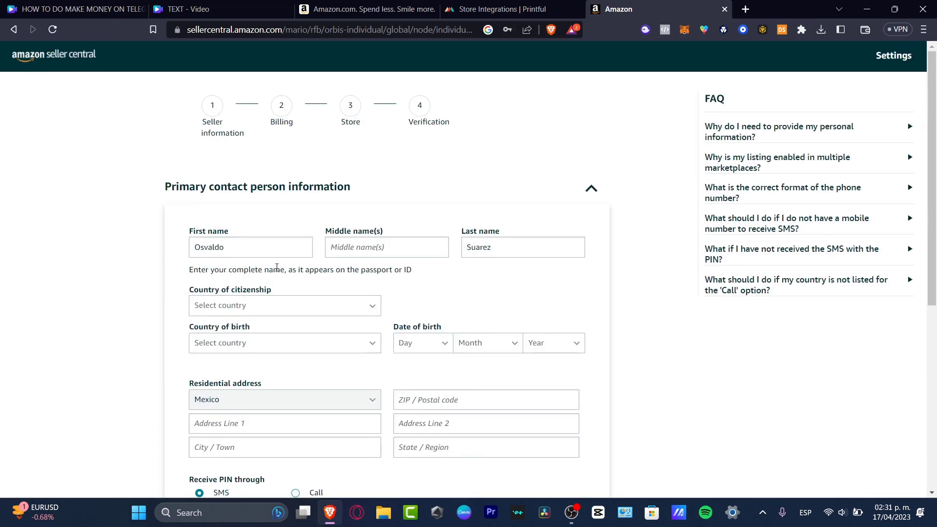
scroll(380, 307, down, 7)
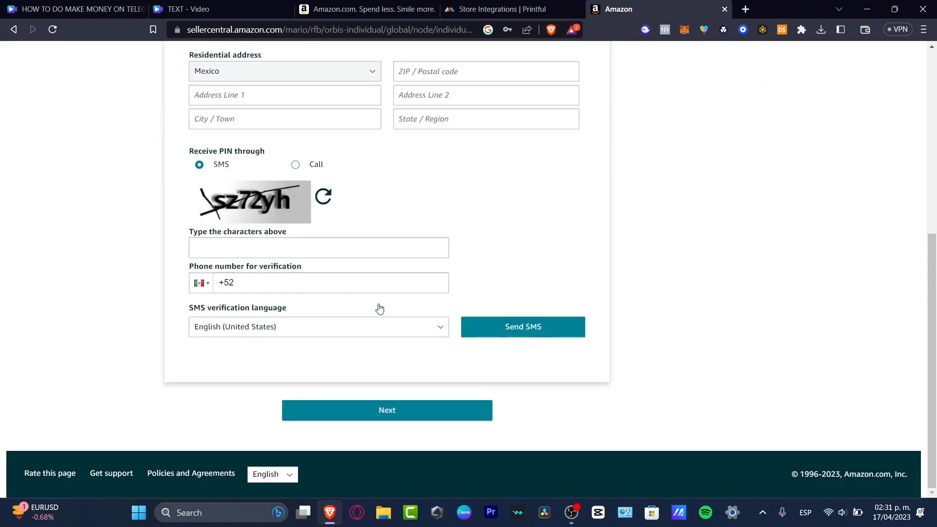
scroll(497, 236, up, 7)
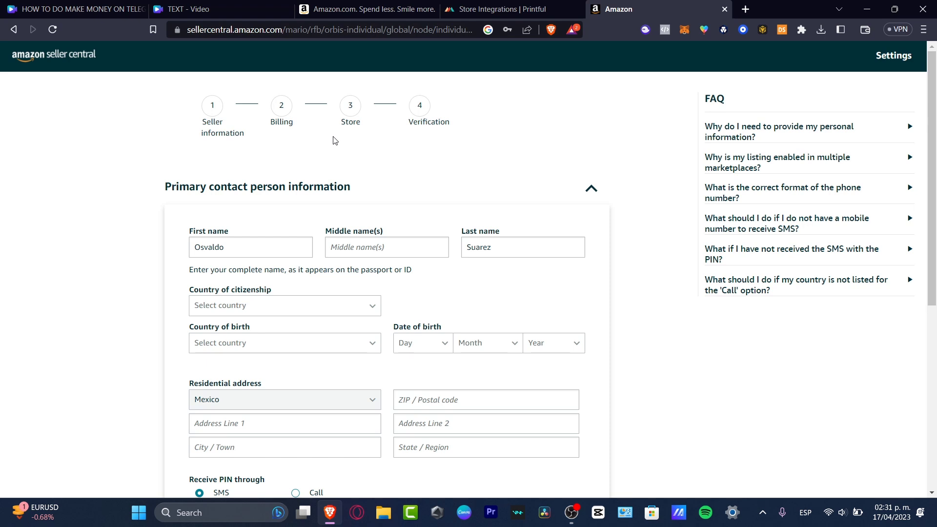
drag(418, 125, 450, 127)
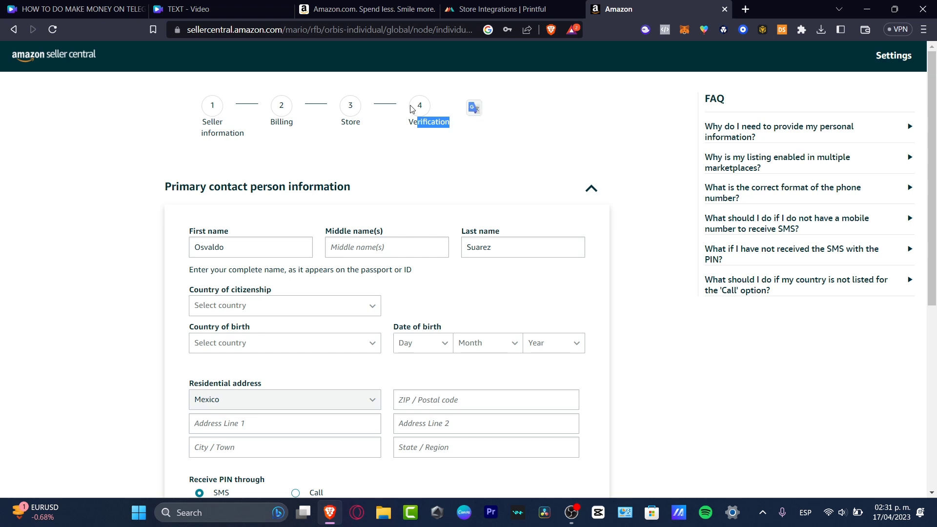
click(629, 128)
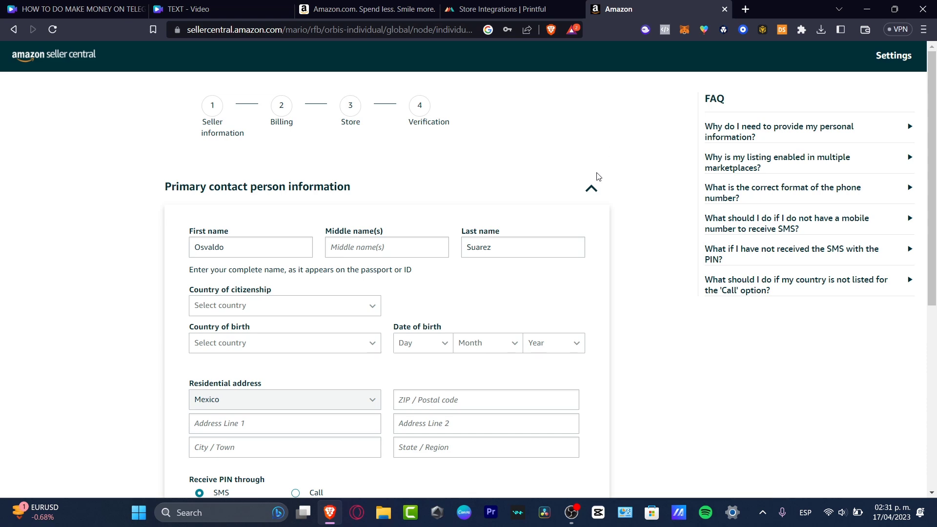
scroll(598, 177, down, 3)
scroll(598, 177, down, 3)
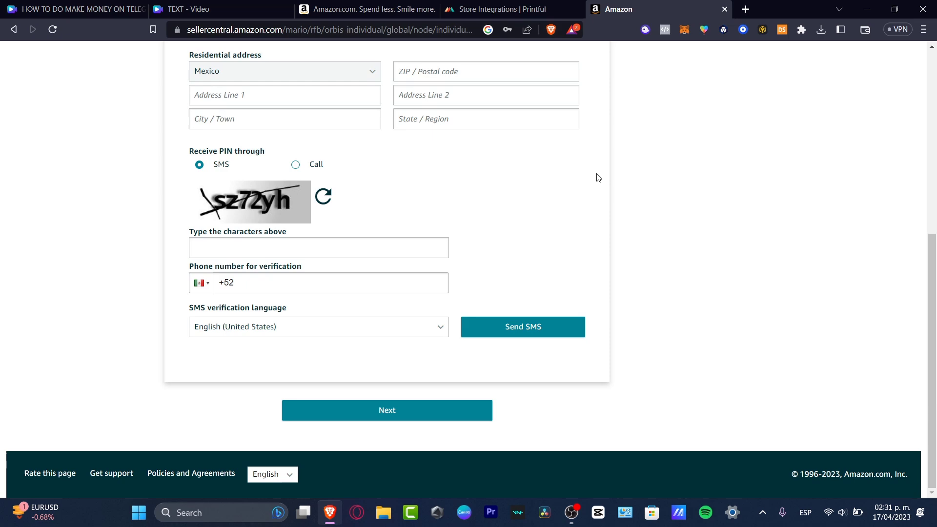
scroll(599, 172, up, 6)
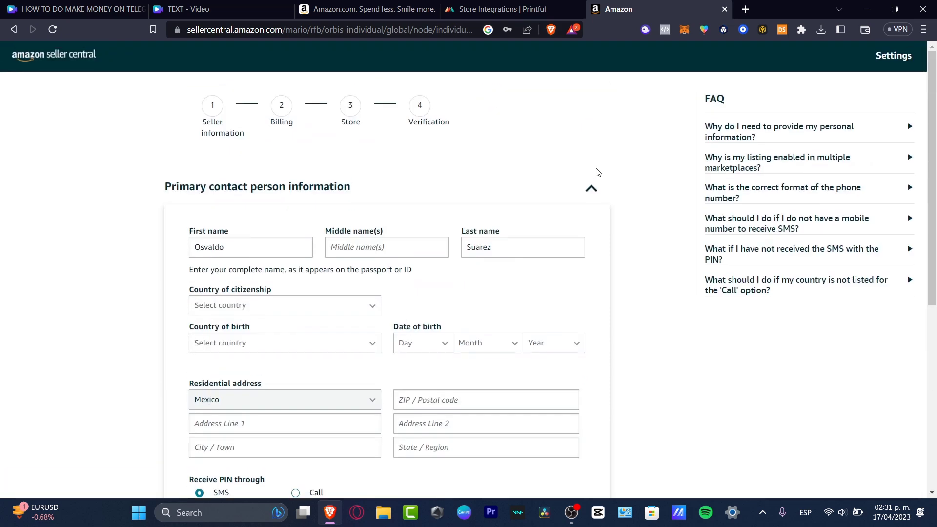
scroll(598, 175, down, 3)
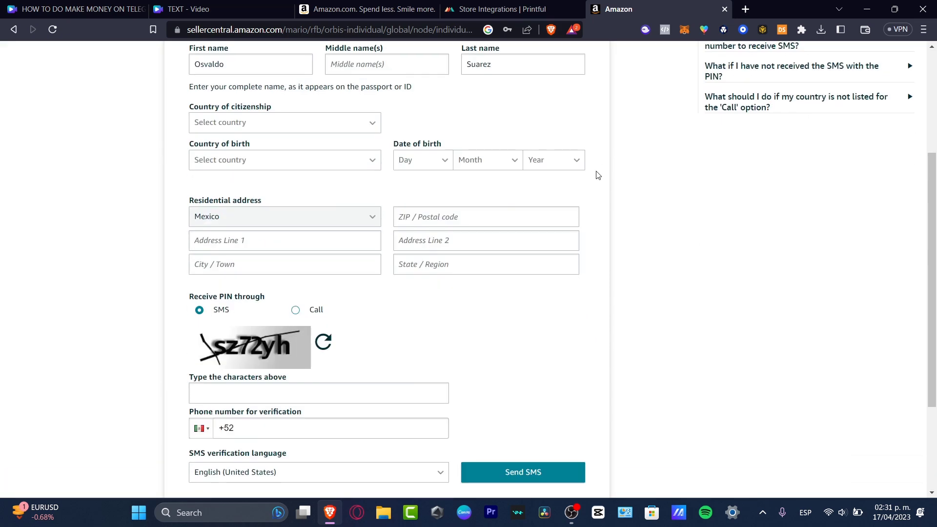
scroll(599, 176, up, 1)
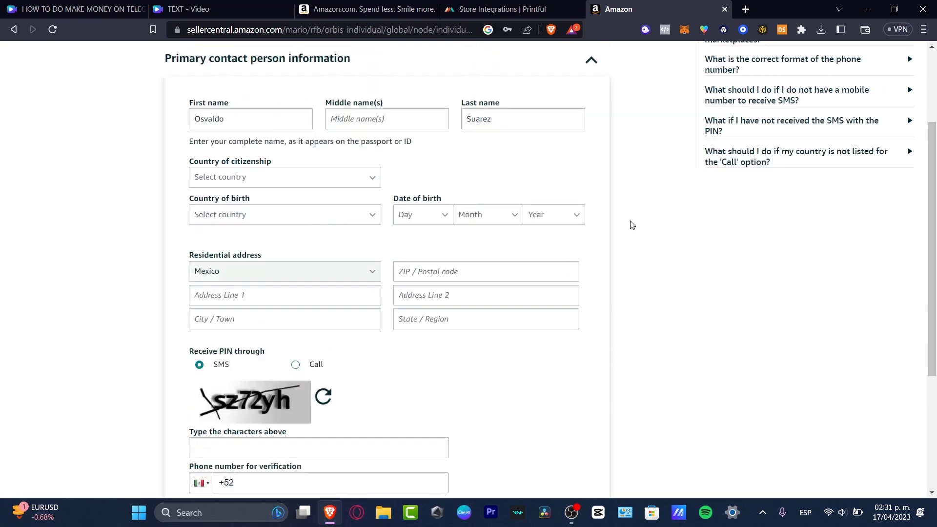
scroll(598, 175, up, 3)
Switch back to the Amazon.com shopping tab and scroll to its top
key(ctrl+shift+Tab)
key(ctrl+shift+Tab)
scroll(677, 293, up, 2)
scroll(677, 293, up, 8)
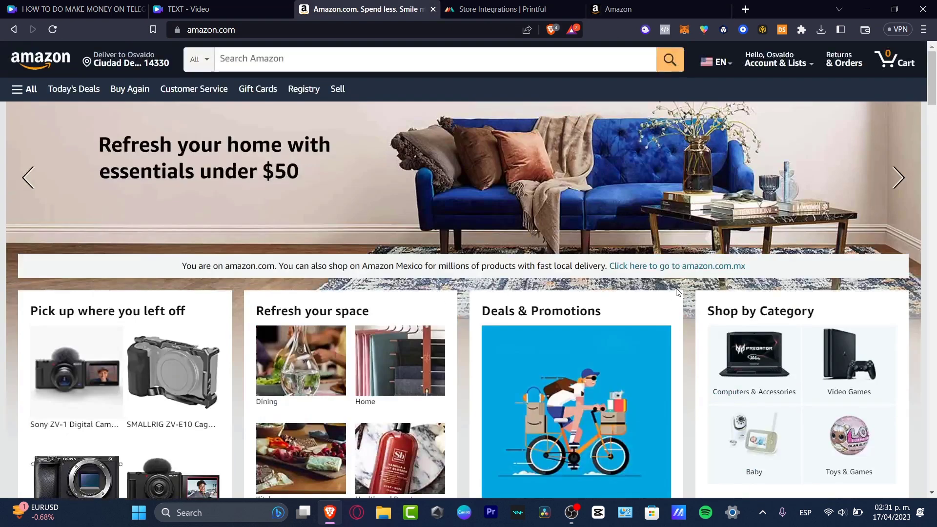
Open My Printful in the Printful tab and browse its welcome message and suggested products
click(474, 6)
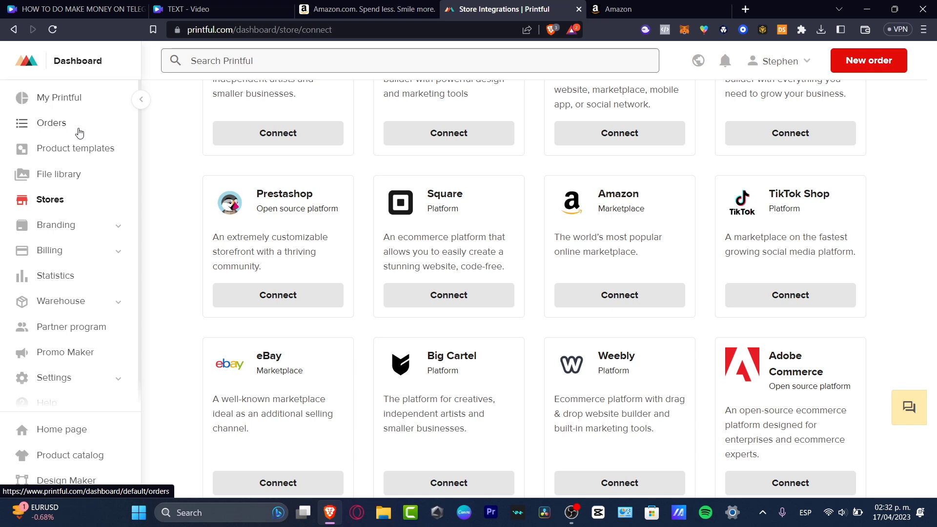
click(79, 100)
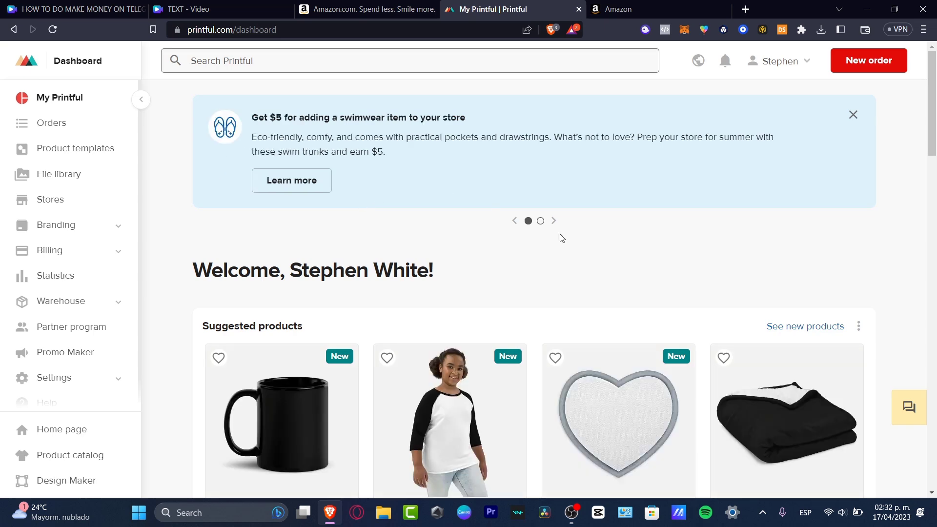
scroll(560, 238, down, 6)
scroll(560, 241, down, 4)
scroll(561, 240, up, 7)
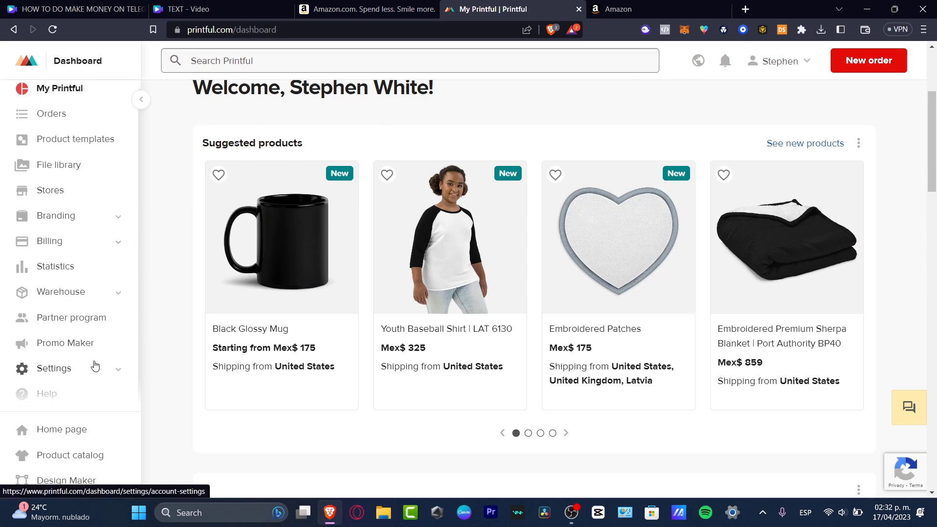
Go to Stores, choose a platform for a new store, and scroll to the Amazon card
click(63, 191)
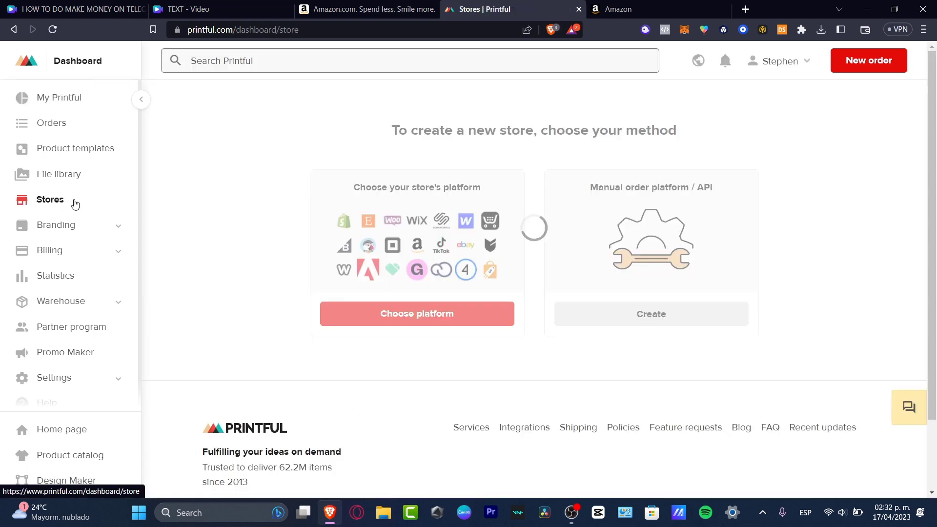
scroll(638, 310, down, 10)
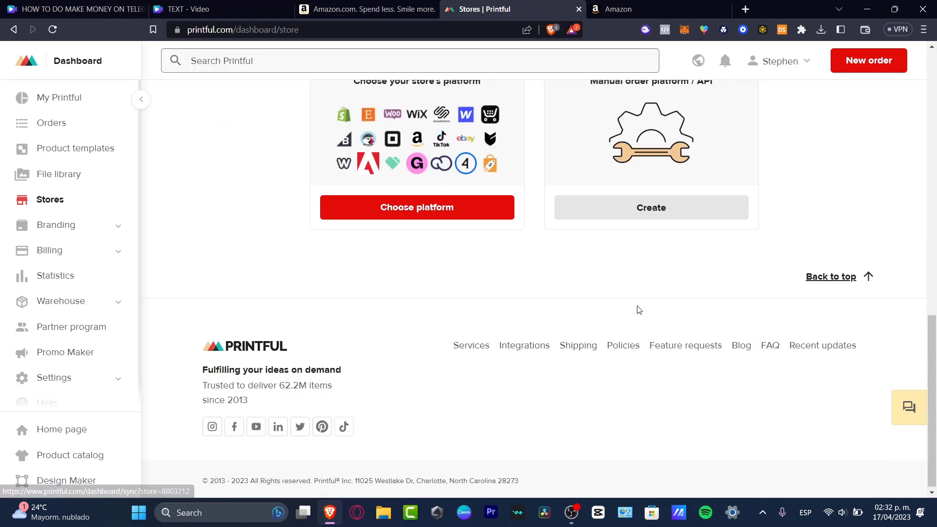
click(456, 213)
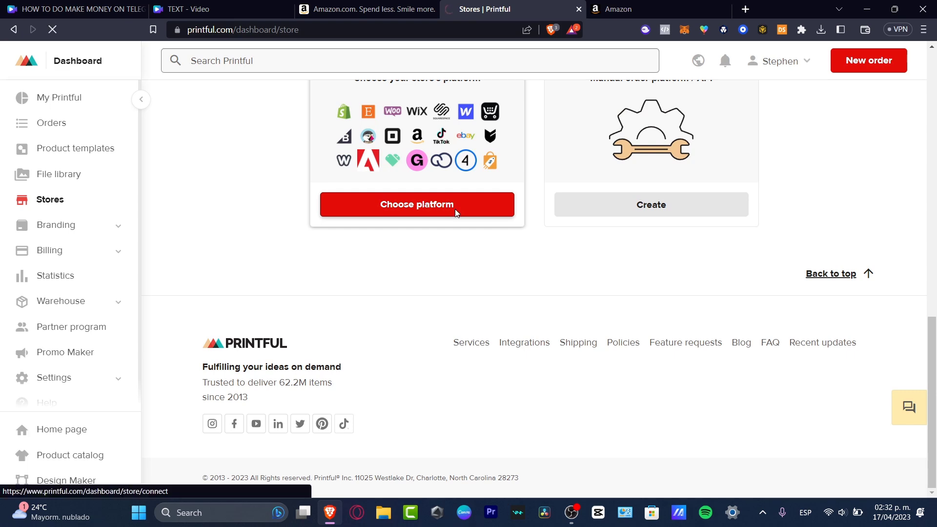
click(365, 8)
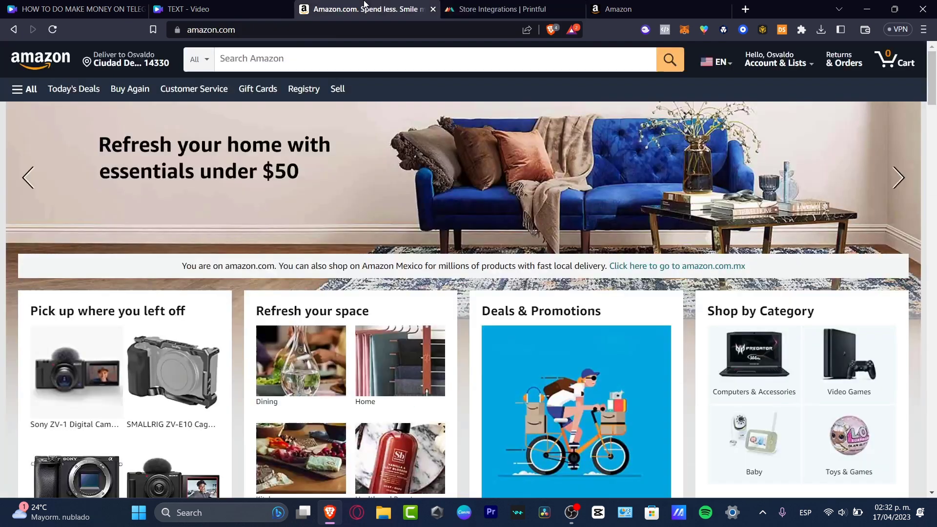
click(454, 6)
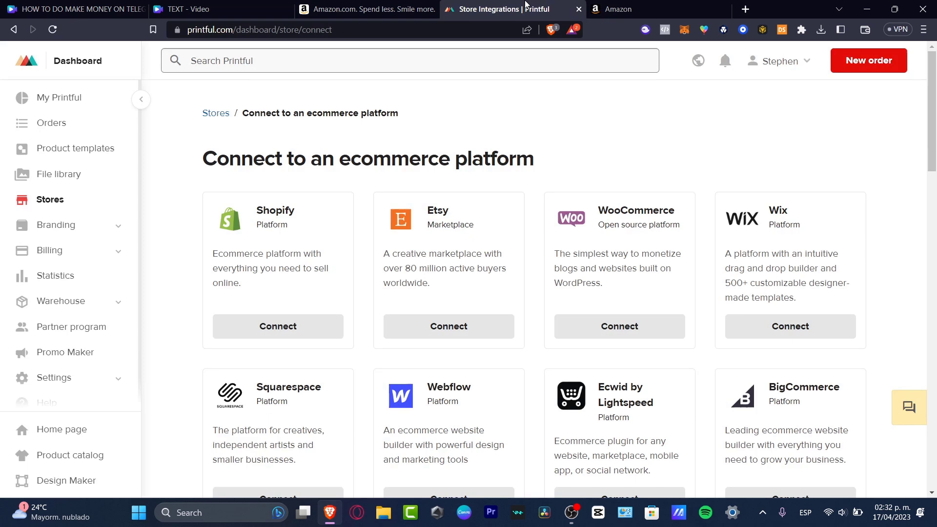
scroll(555, 212, down, 3)
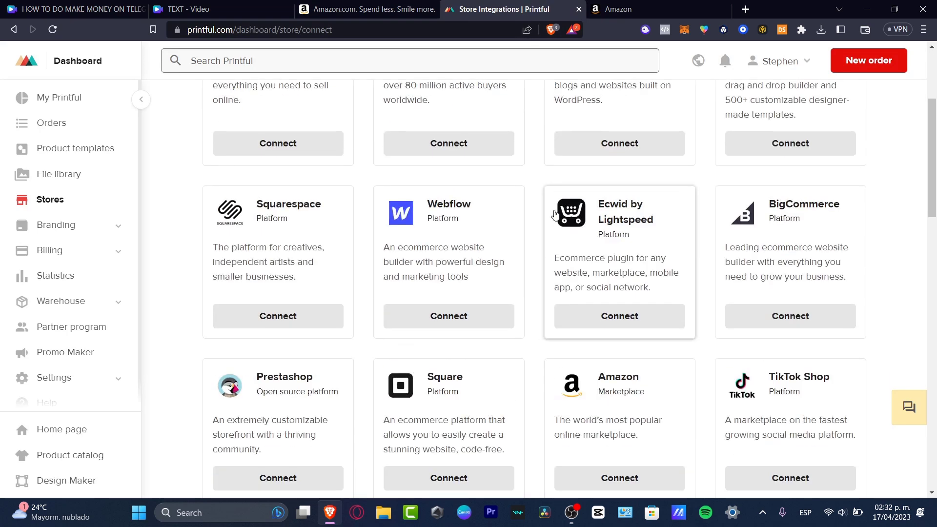
scroll(555, 213, down, 3)
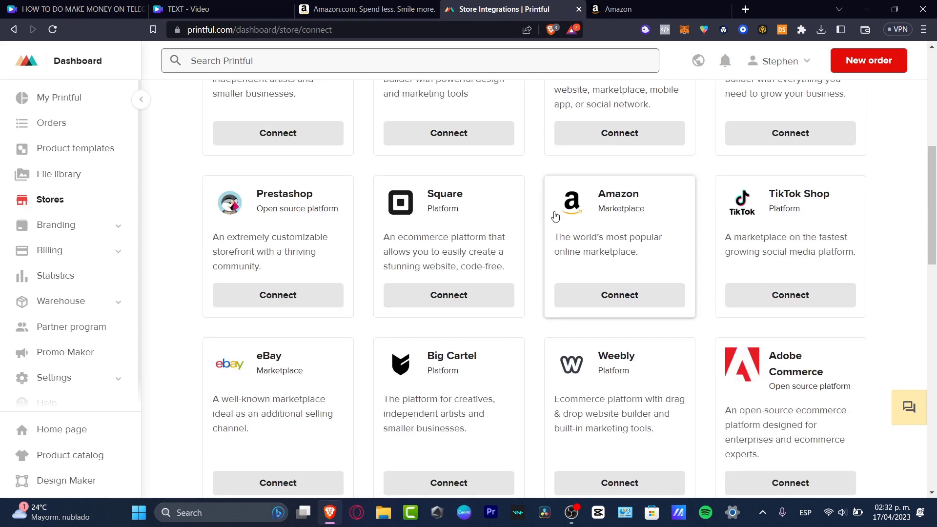
Connect Amazon and read Steps 1 and 2 down to the North America and Europe regions
click(626, 296)
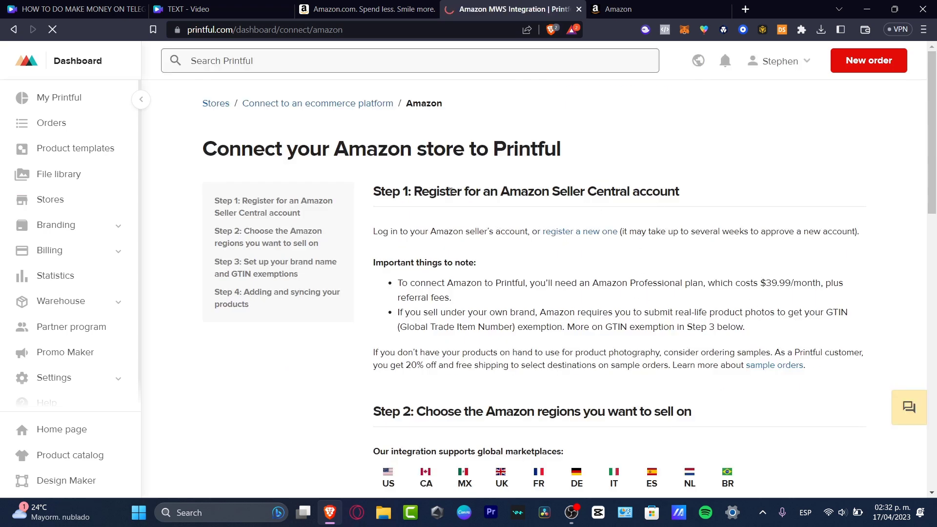
drag(450, 191, 698, 197)
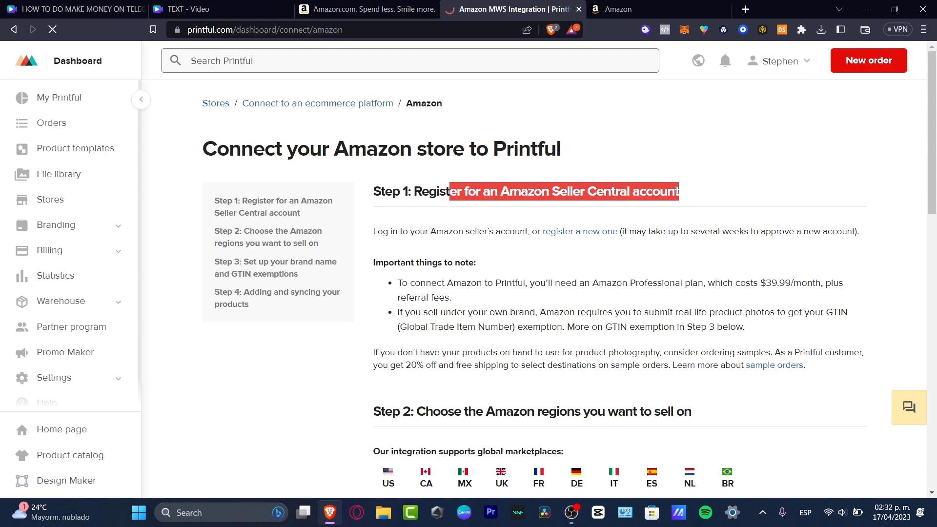
scroll(753, 247, down, 5)
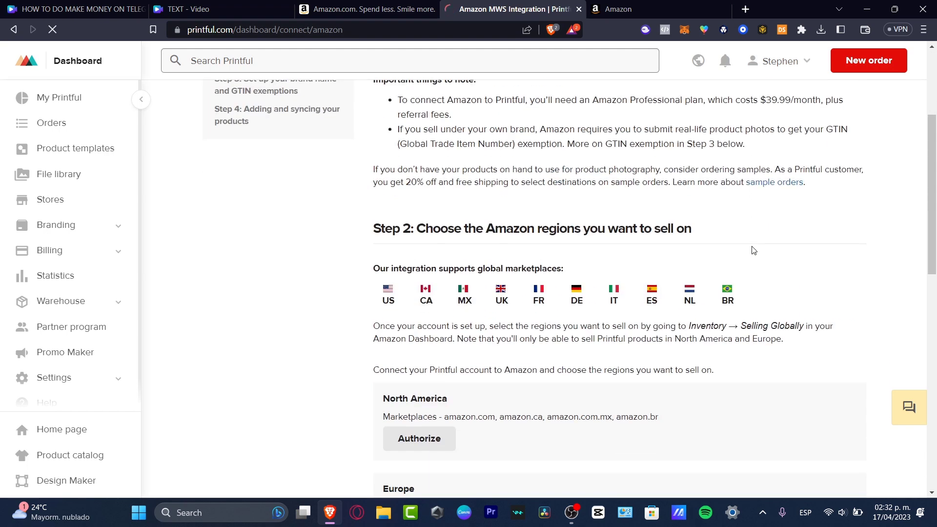
scroll(753, 247, up, 5)
scroll(594, 227, down, 4)
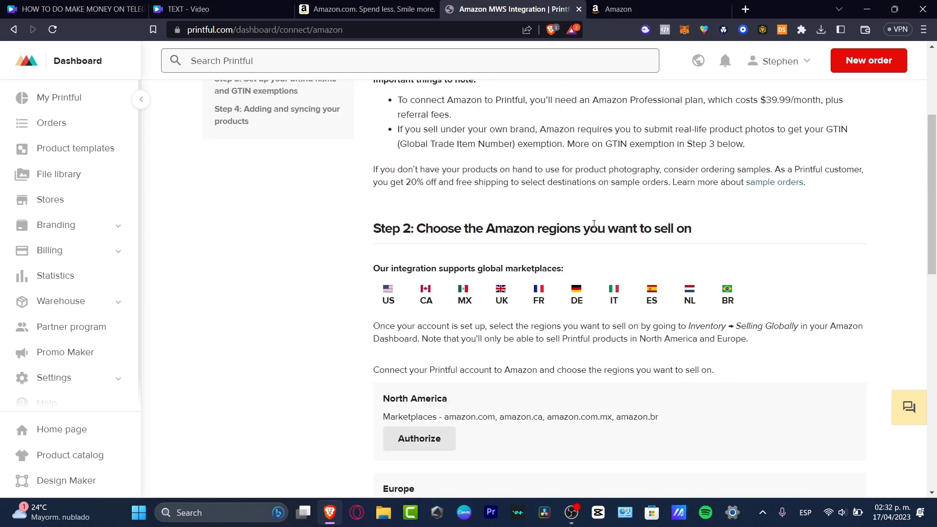
drag(509, 234, 710, 235)
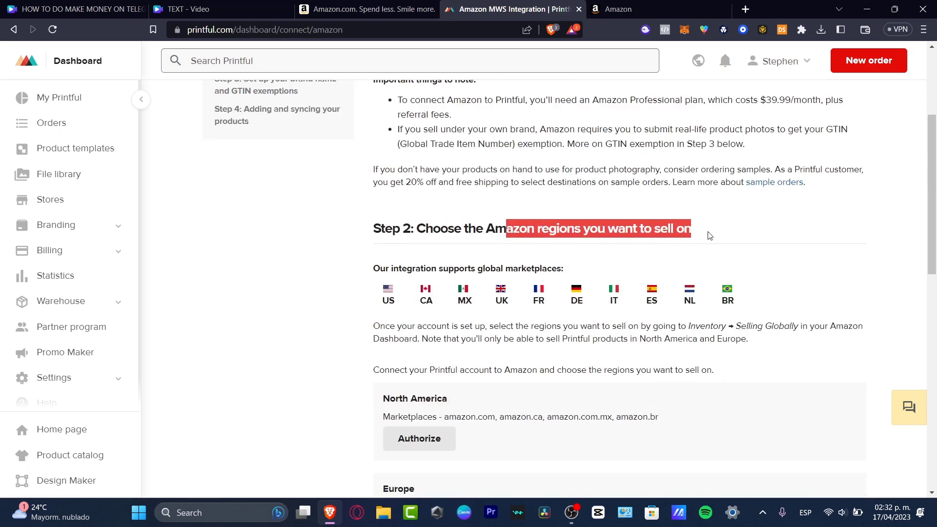
click(828, 299)
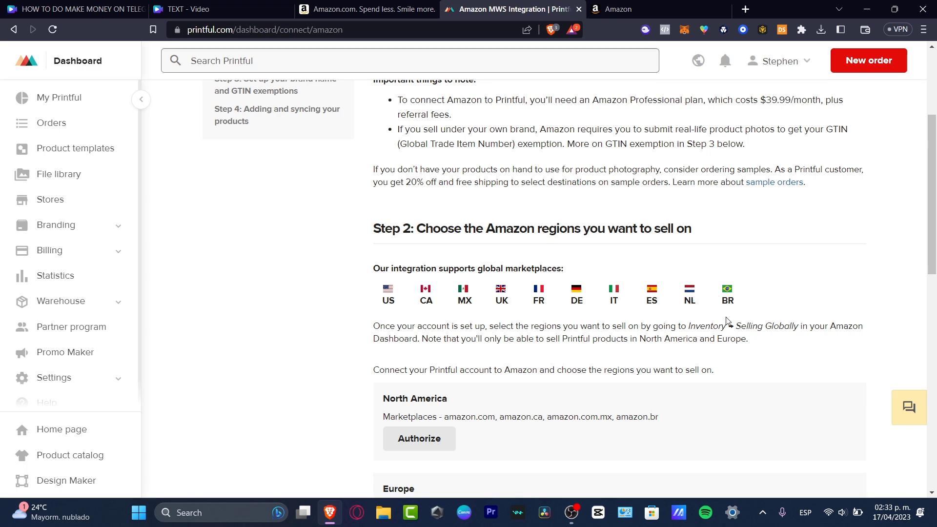
scroll(728, 321, down, 3)
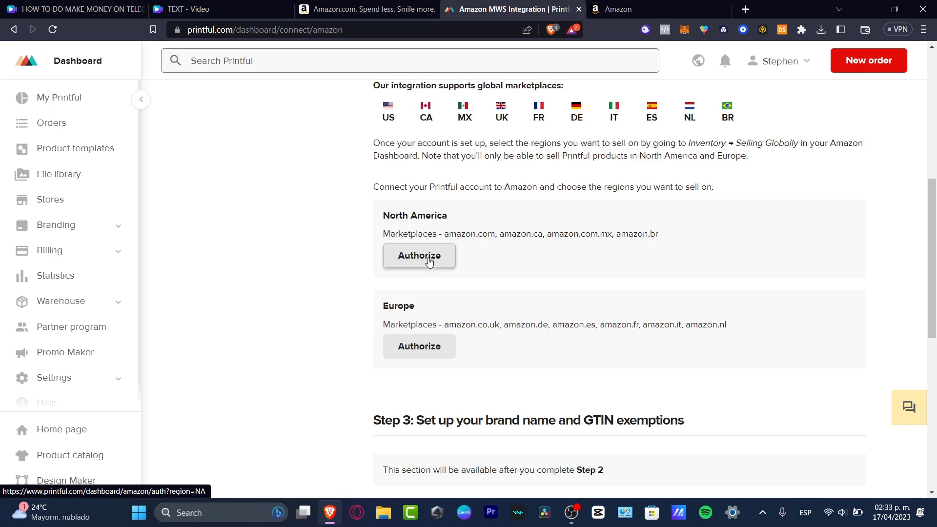
scroll(600, 308, down, 3)
scroll(601, 308, up, 3)
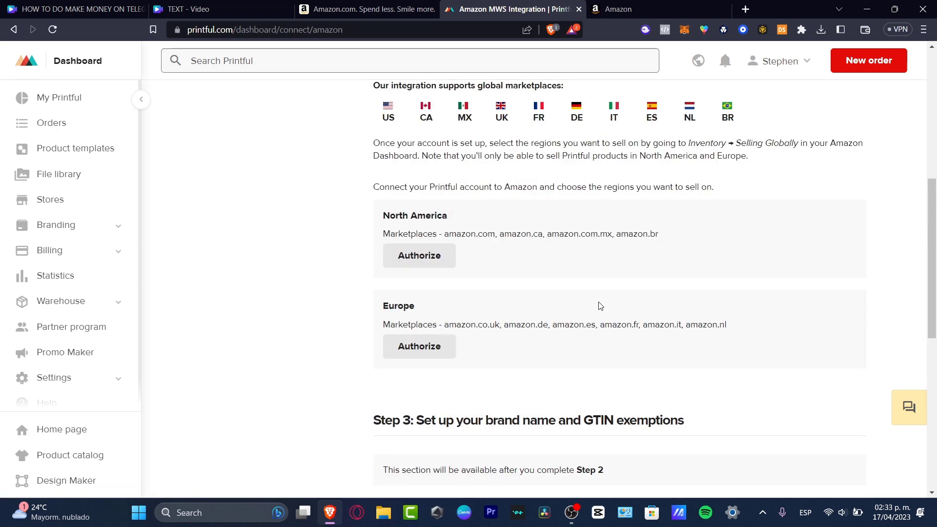
click(452, 251)
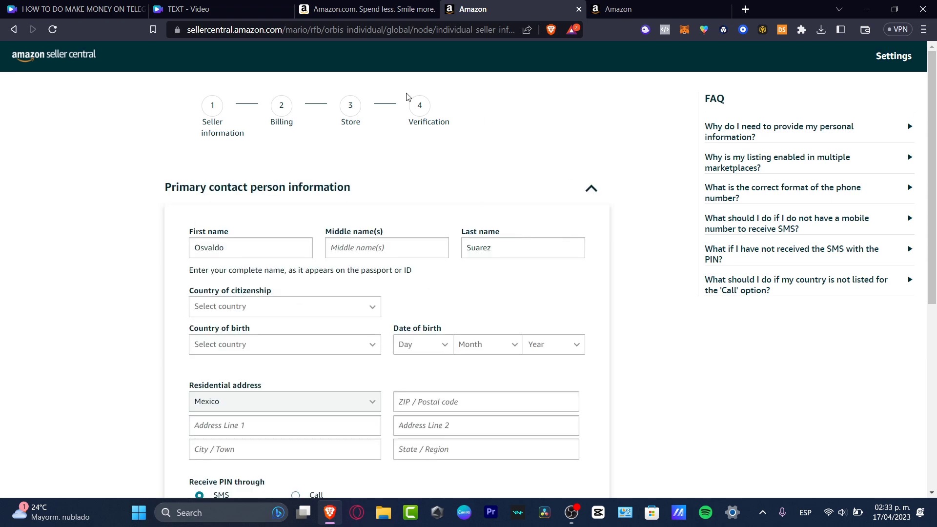
click(14, 30)
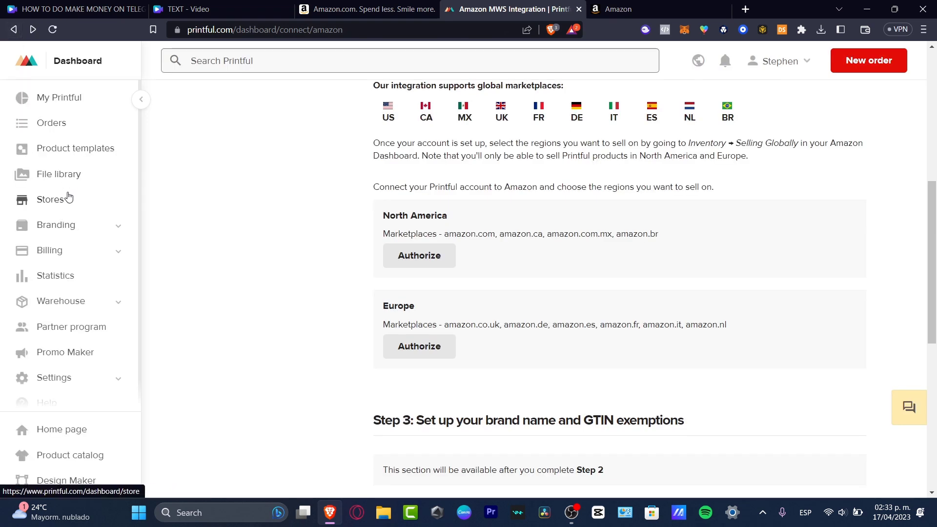
Create a new product template from Accessories > Phone cases > Speckled Case for iPhone
click(83, 156)
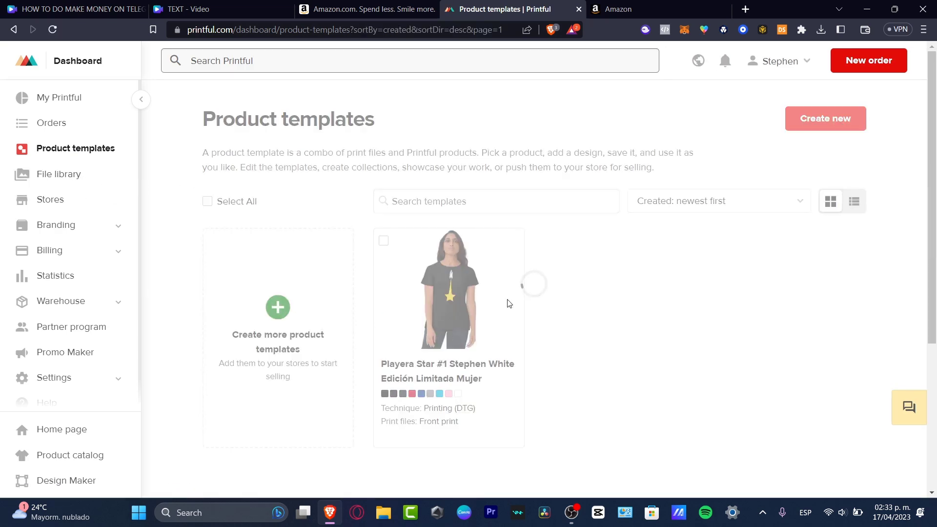
click(304, 307)
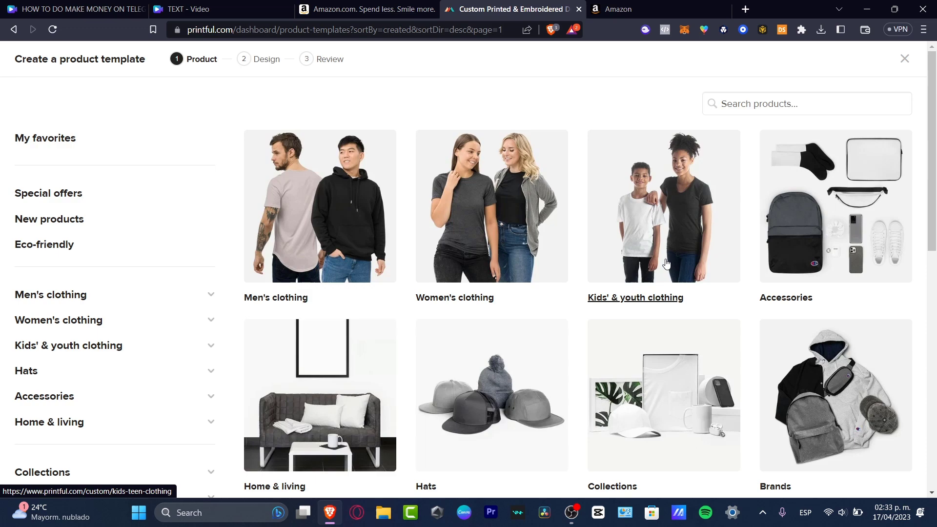
click(806, 253)
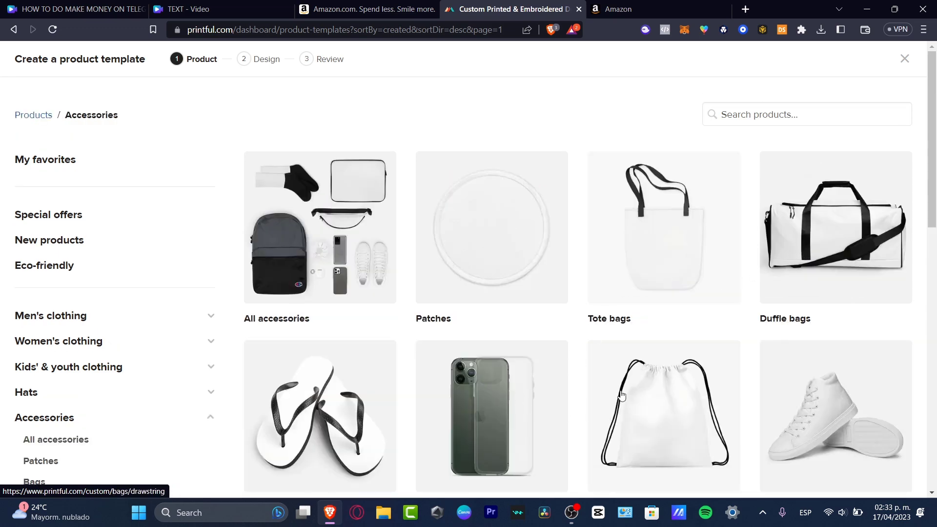
scroll(529, 397, down, 3)
click(475, 273)
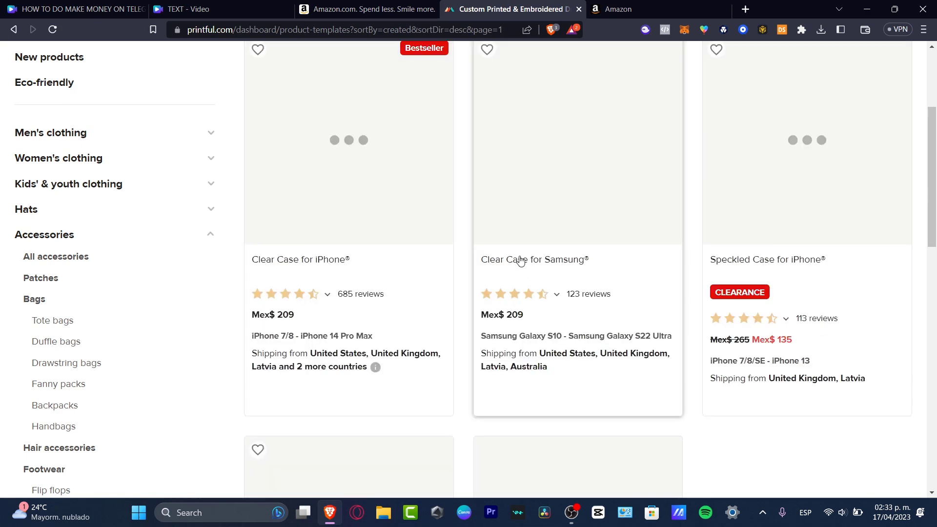
scroll(645, 307, down, 3)
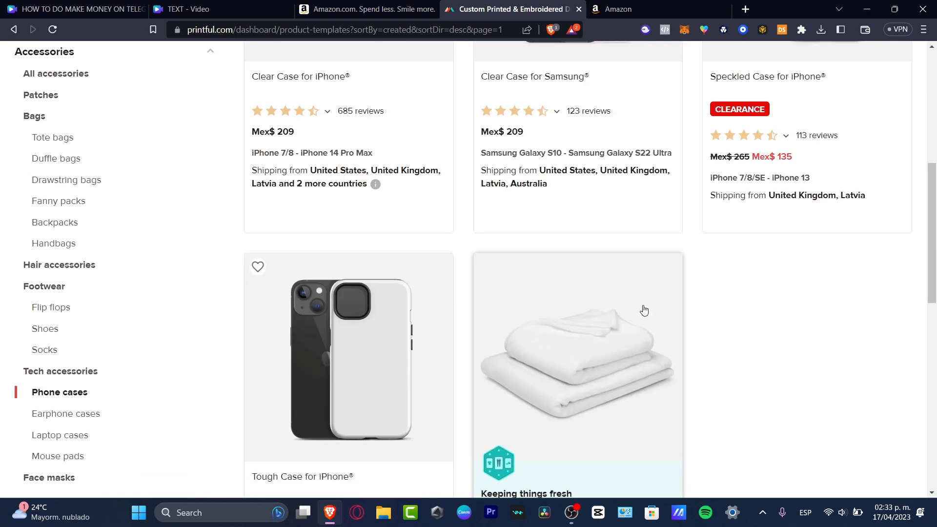
scroll(726, 338, down, 3)
scroll(727, 341, up, 10)
scroll(728, 340, down, 3)
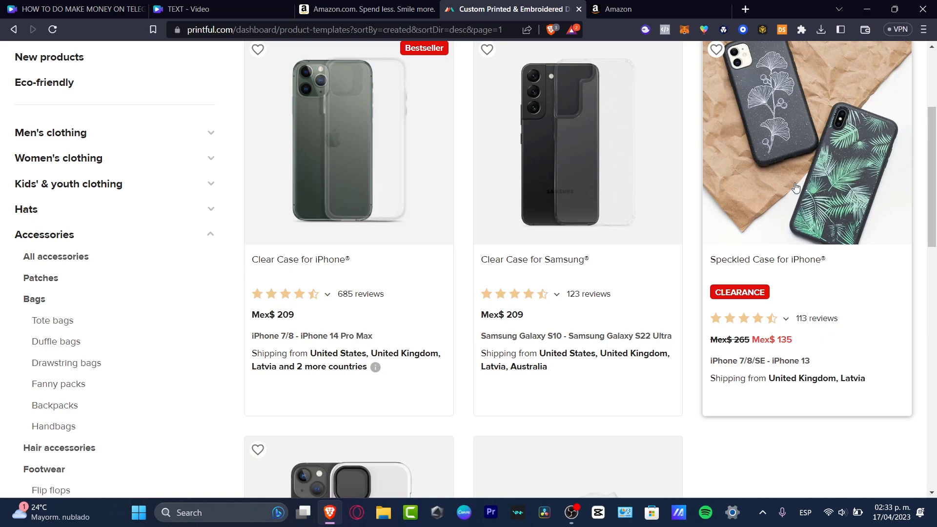
click(830, 239)
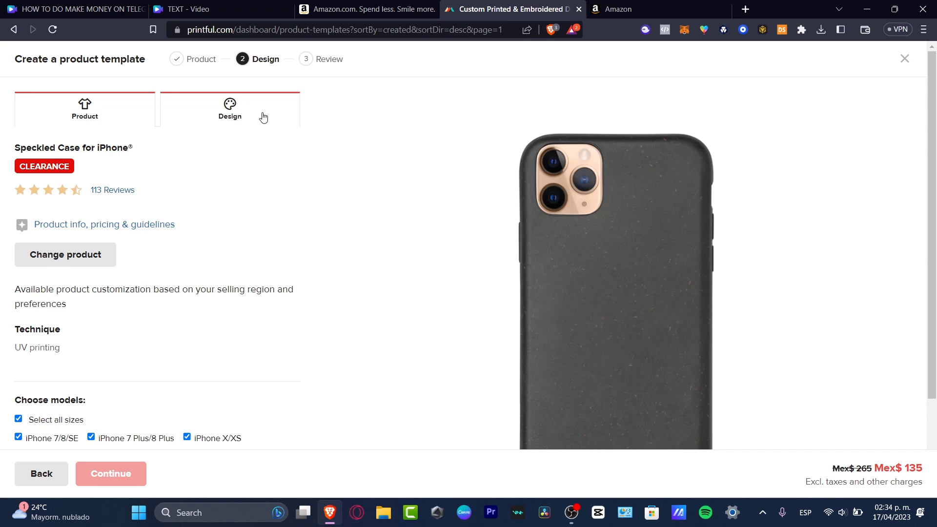
Place the Fearless-(2).png design from the file library onto the case
click(263, 117)
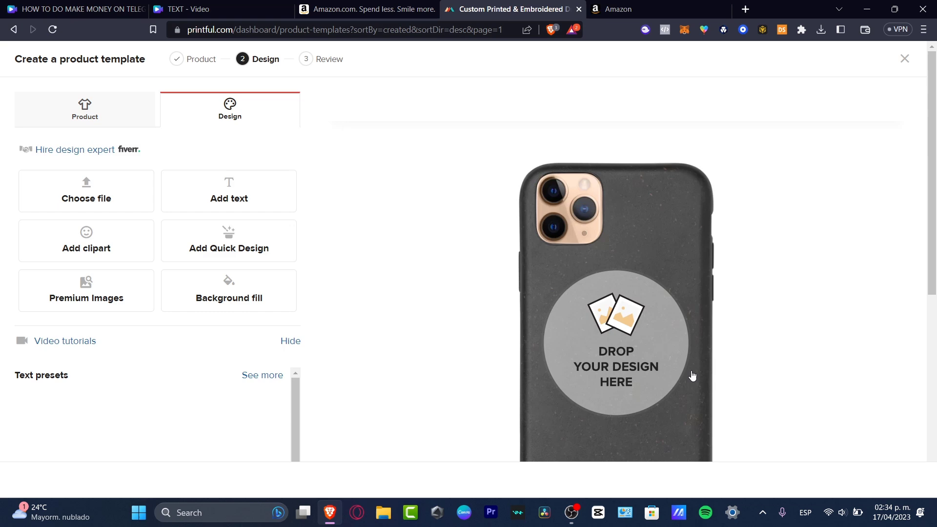
click(639, 310)
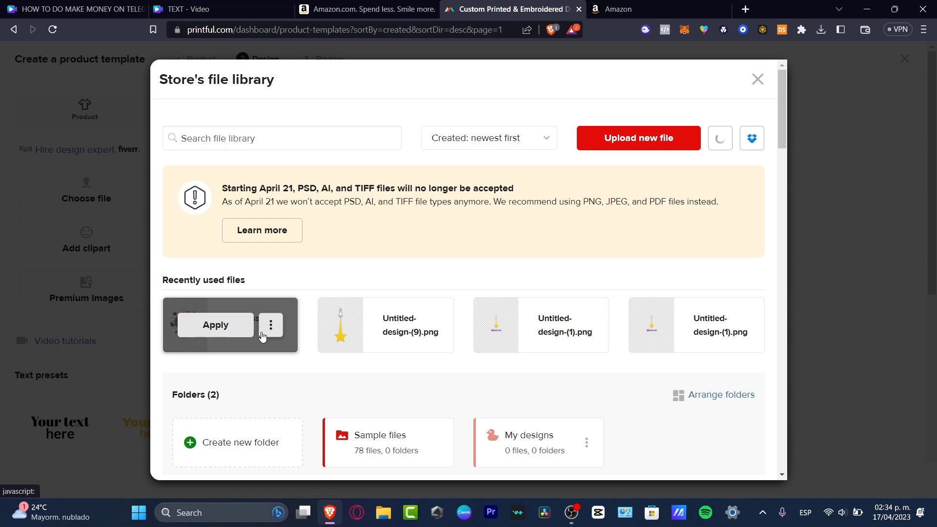
click(227, 328)
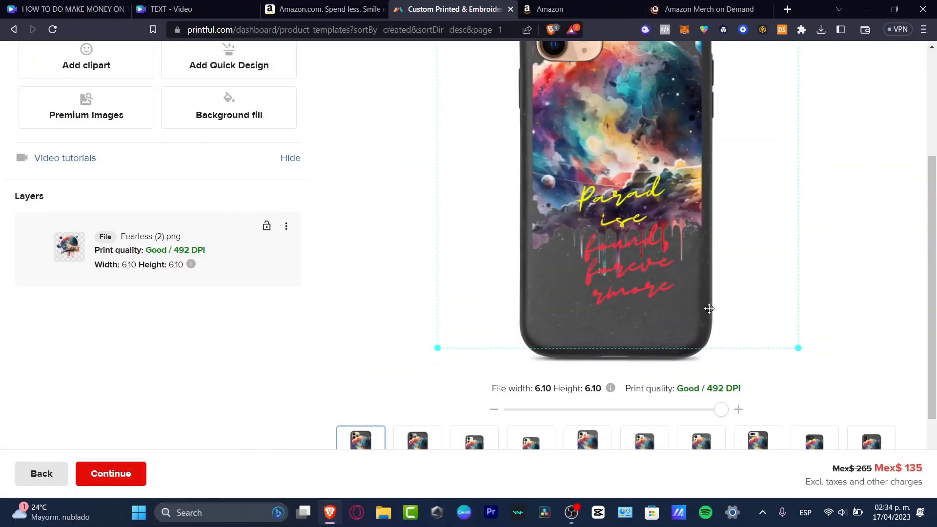
Check print quality on every iPhone model thumbnail, then return to the top of the editor
scroll(707, 318, down, 4)
scroll(707, 318, up, 4)
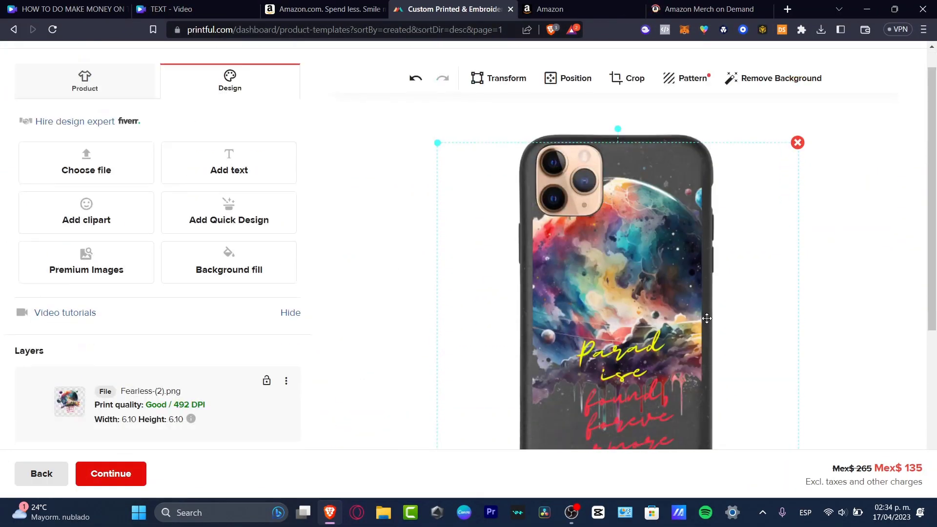
scroll(707, 318, down, 4)
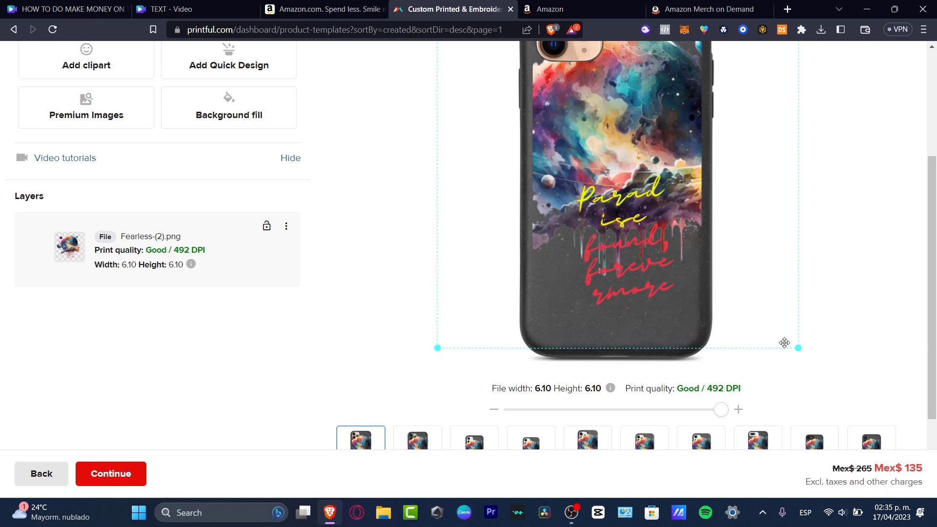
scroll(712, 394, down, 1)
scroll(713, 394, down, 2)
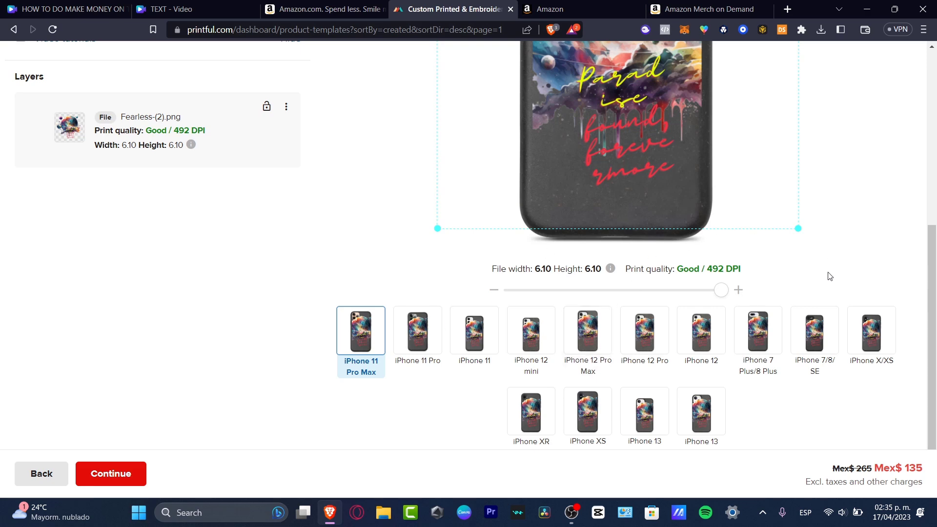
scroll(246, 430, up, 5)
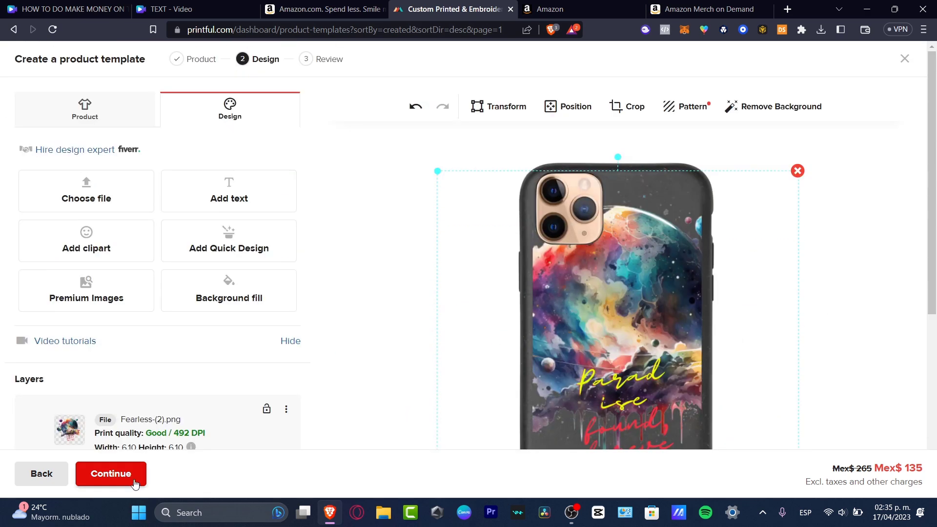
Save the Speckled Case for iPhone template and choose Add to store on its card
click(134, 476)
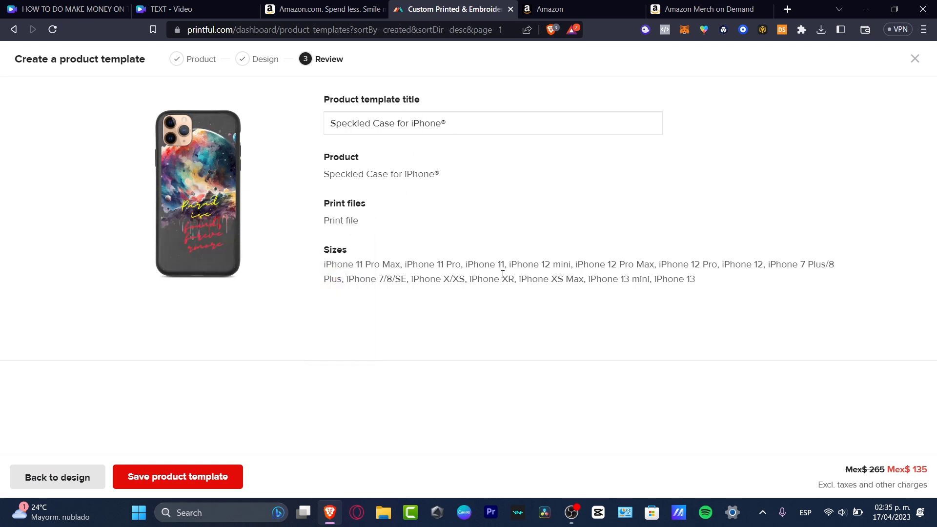
click(238, 479)
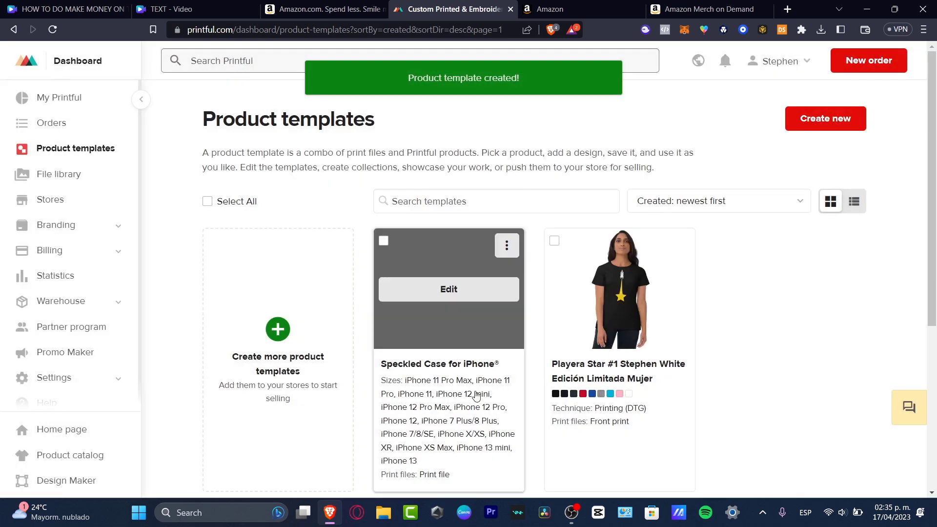
scroll(480, 327, down, 3)
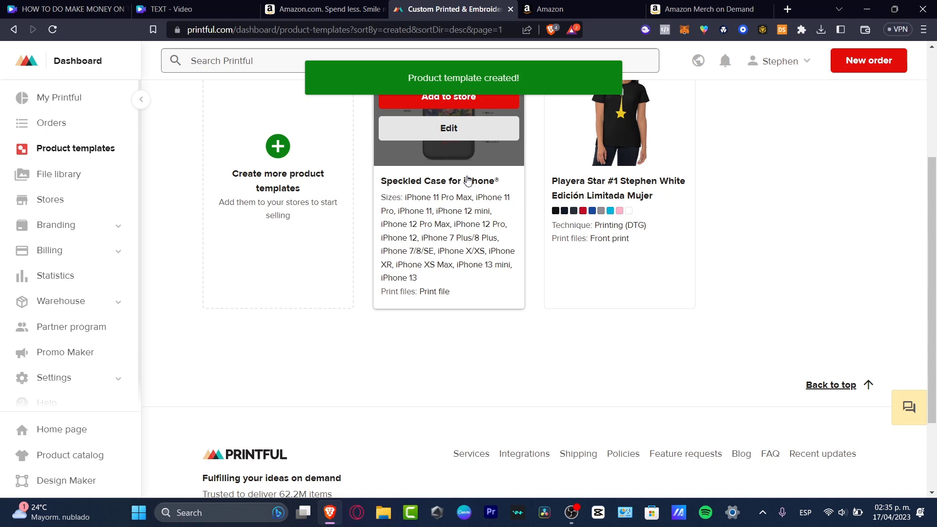
scroll(487, 272, up, 3)
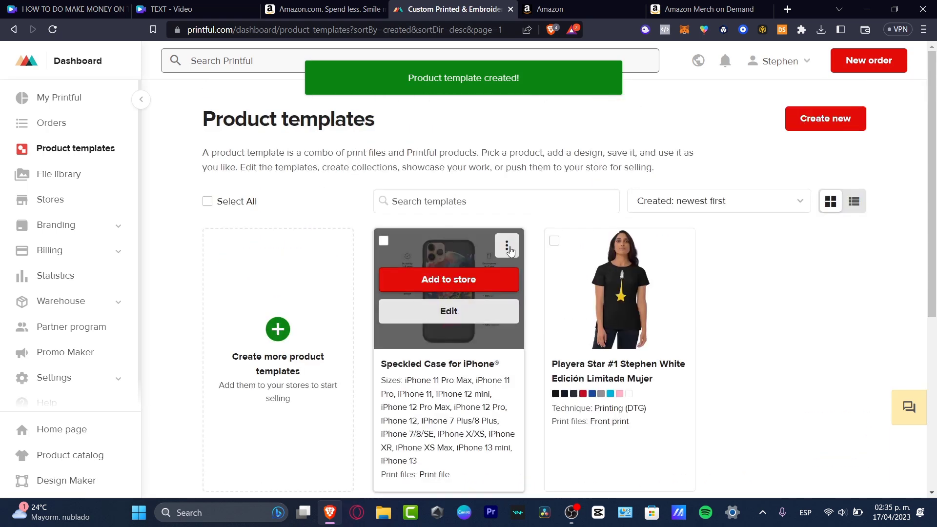
click(442, 285)
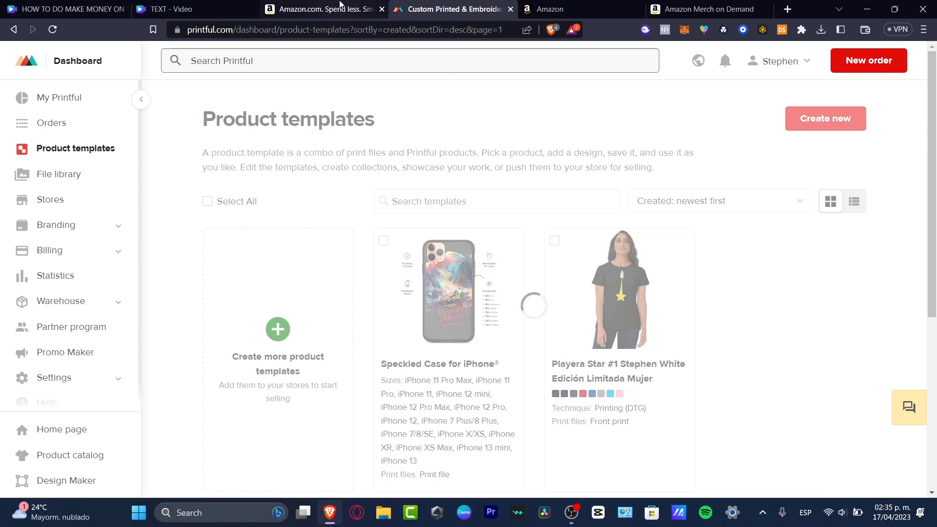
Go to Amazon's Sell page and highlight the $39.99 monthly selling fee under Sign up
click(322, 9)
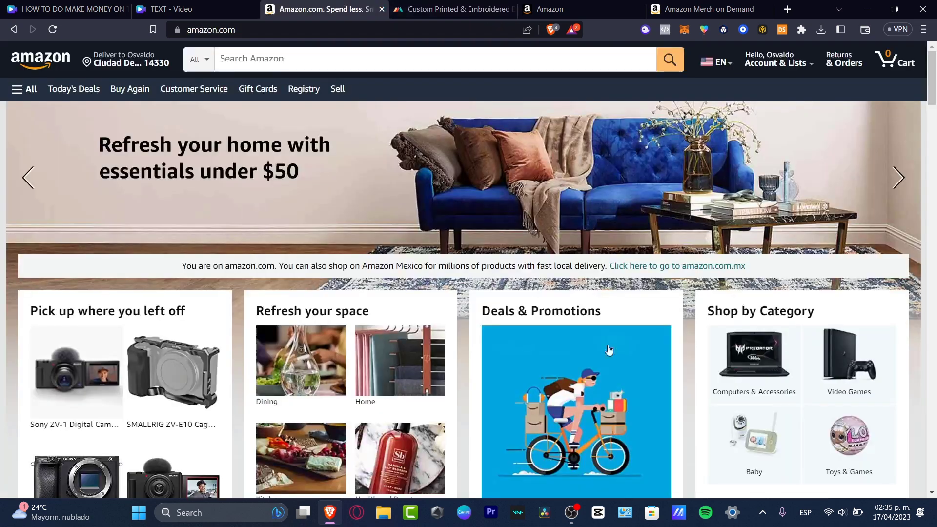
click(344, 93)
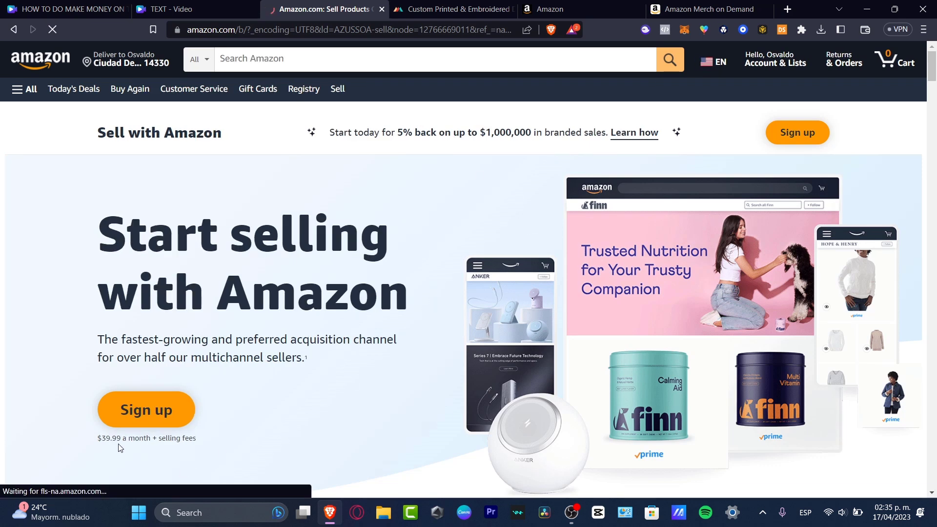
drag(113, 438, 203, 440)
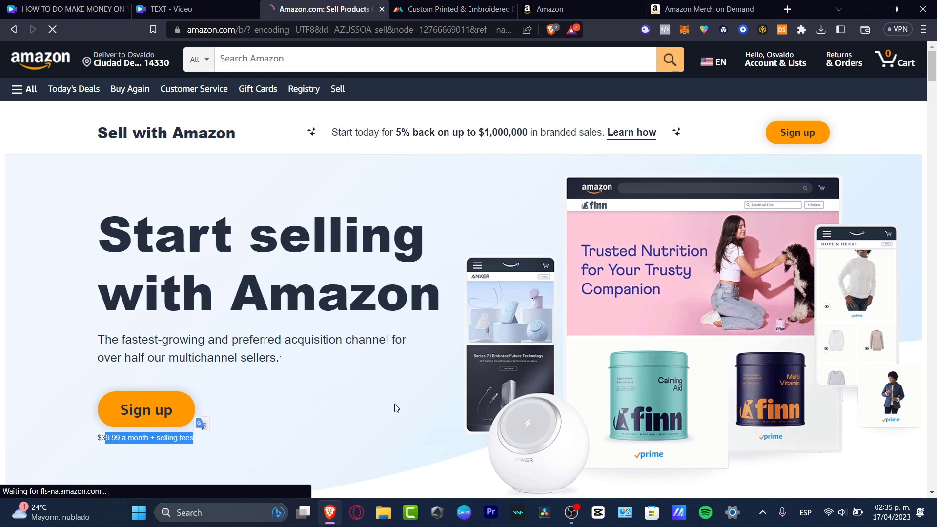
click(454, 9)
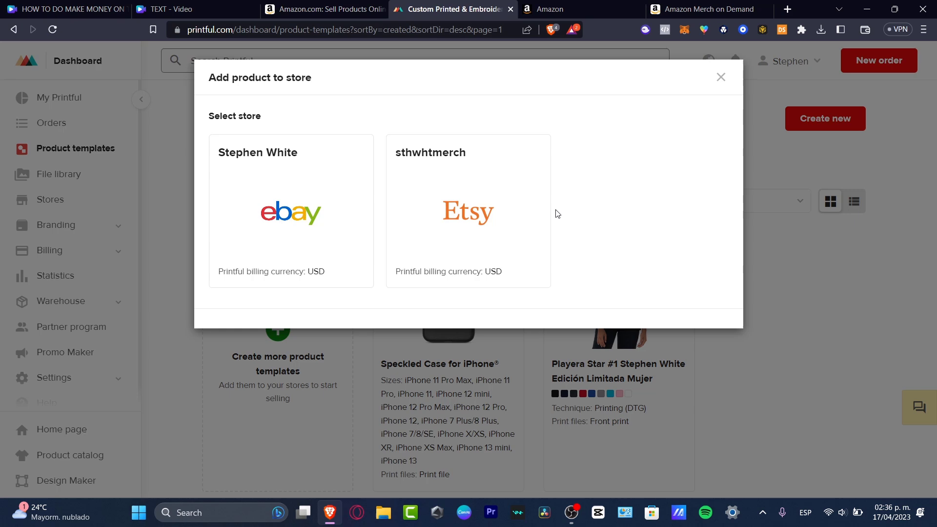
Browse the Merch on Demand landing page after a quick check of Printful's store options
click(734, 4)
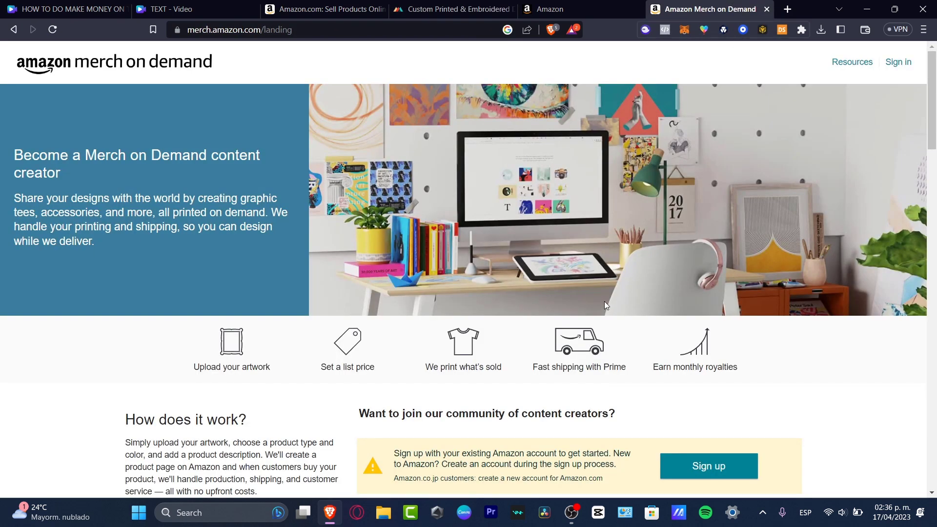
scroll(604, 306, down, 2)
scroll(604, 305, down, 2)
scroll(605, 303, down, 4)
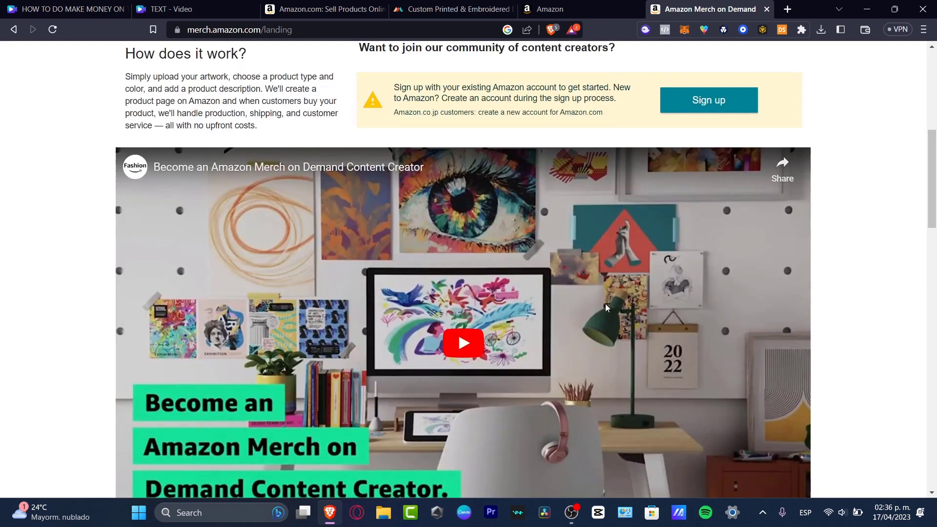
scroll(606, 303, down, 5)
scroll(609, 307, down, 7)
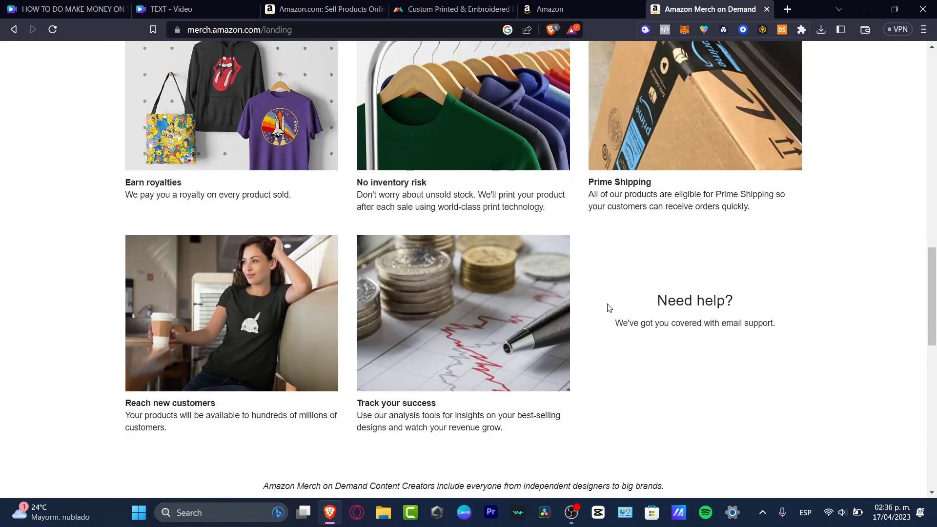
click(469, 11)
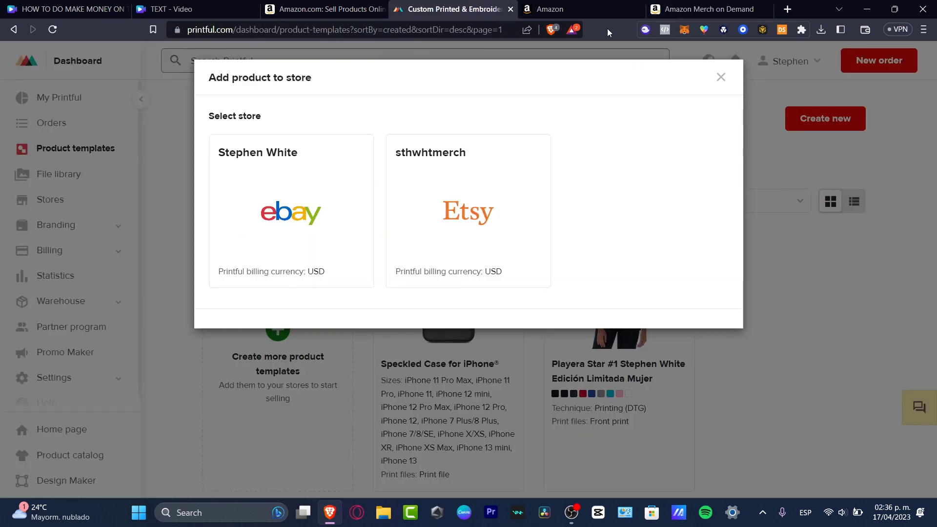
click(703, 9)
Sign up to reach the Merch on Demand Dashboard and go to the Create products page
scroll(677, 234, down, 2)
scroll(678, 229, down, 7)
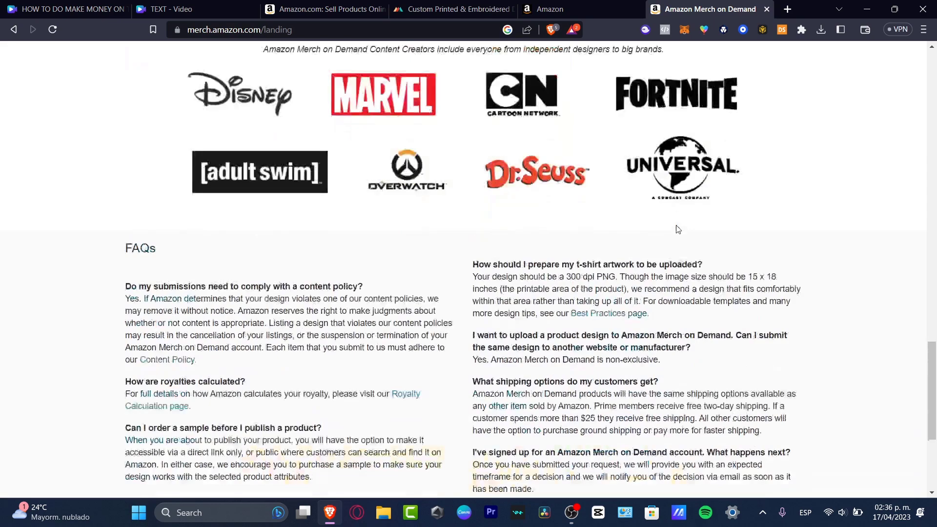
scroll(678, 230, down, 5)
scroll(678, 230, up, 10)
scroll(678, 229, up, 10)
scroll(678, 228, up, 8)
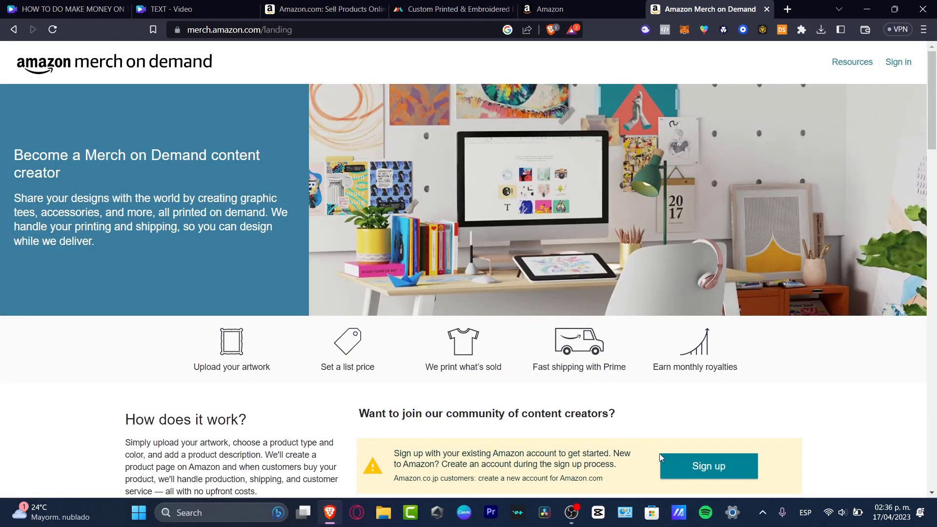
click(698, 466)
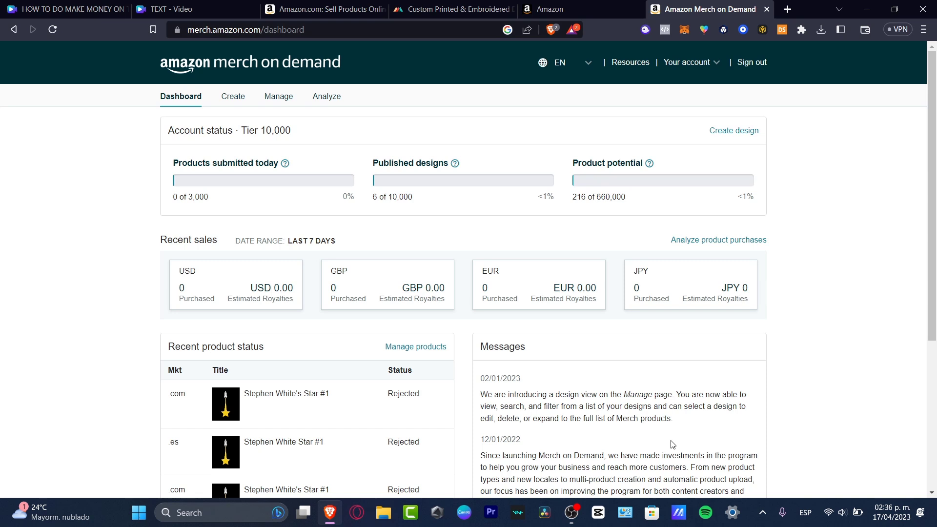
click(236, 101)
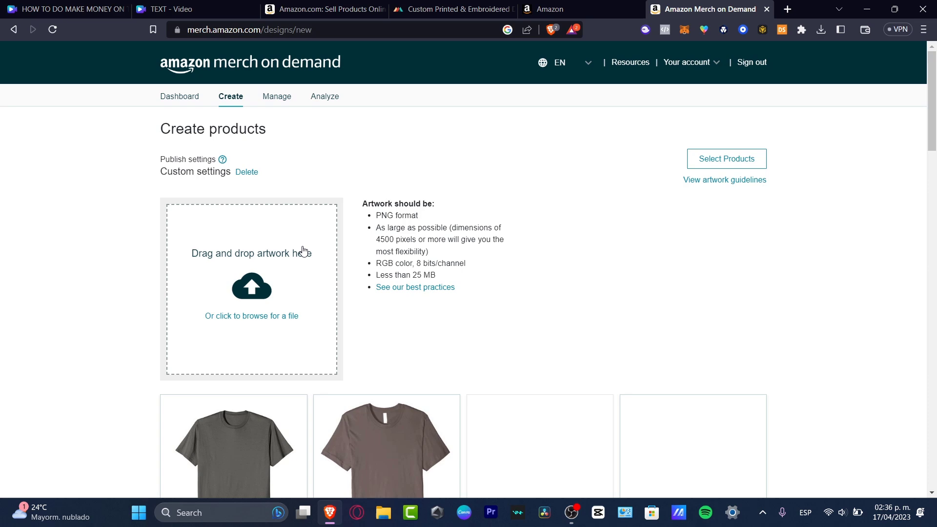
scroll(502, 279, down, 4)
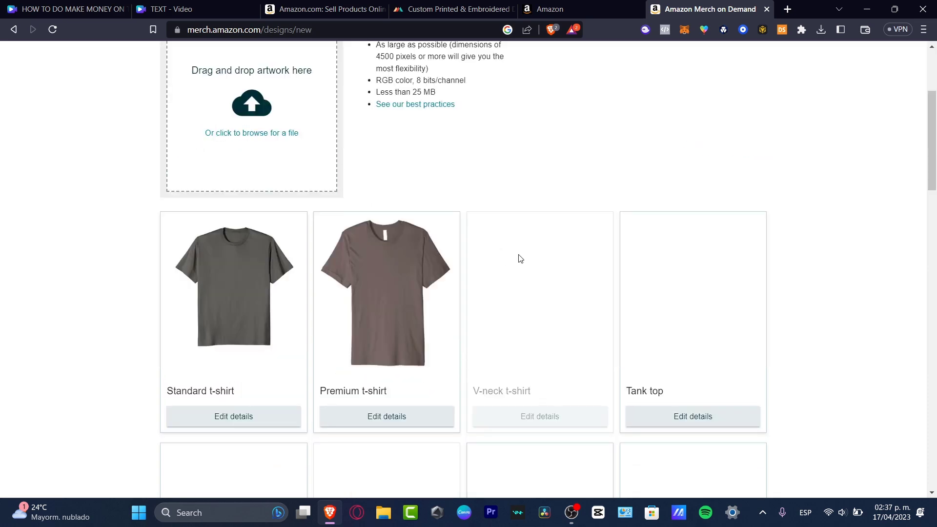
scroll(522, 244, up, 3)
scroll(523, 239, up, 2)
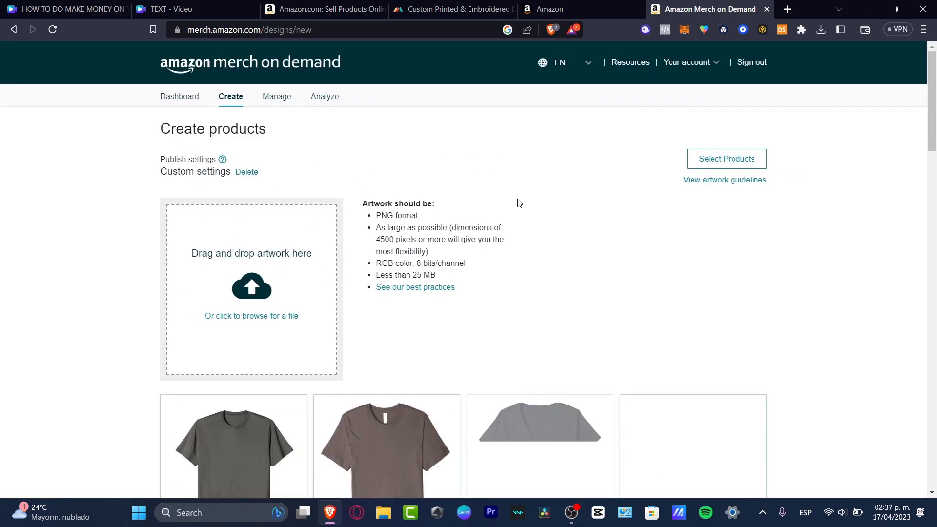
scroll(493, 214, down, 4)
scroll(677, 231, down, 4)
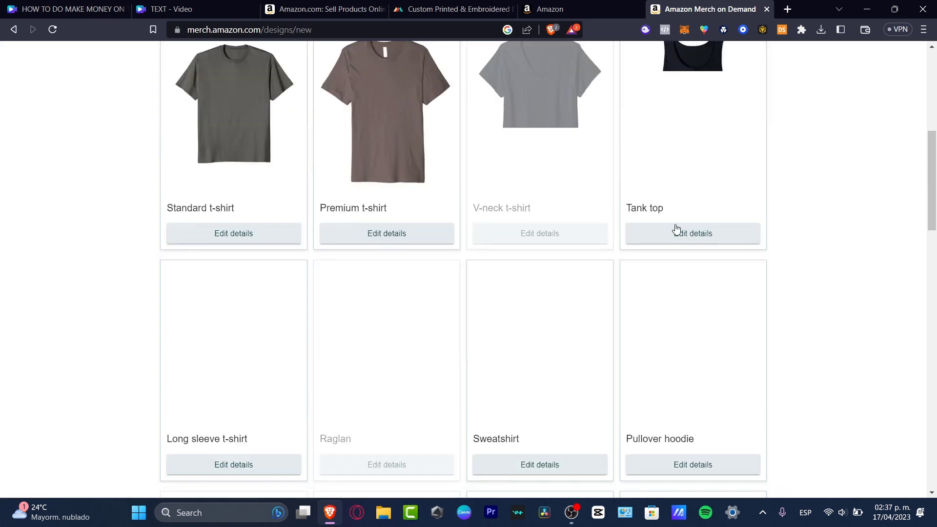
scroll(738, 216, down, 4)
scroll(715, 244, down, 4)
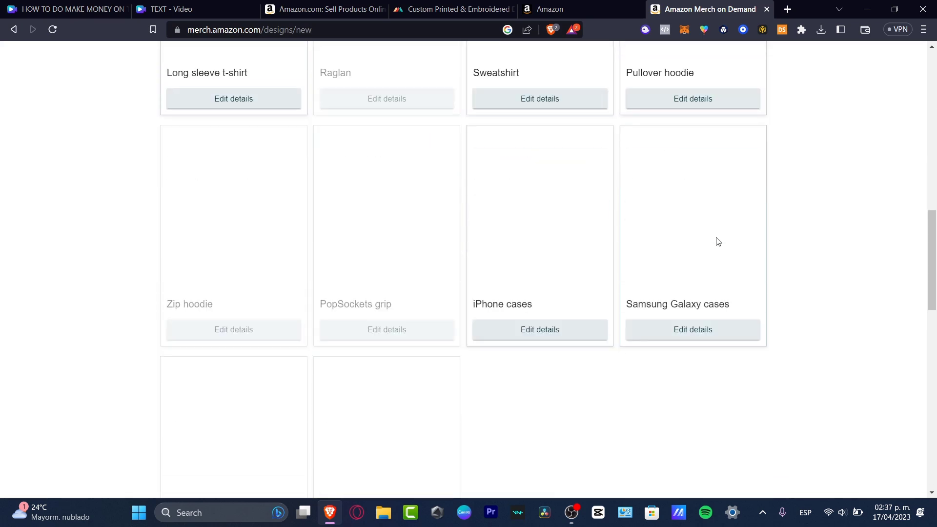
scroll(675, 291, down, 1)
scroll(552, 342, down, 3)
scroll(555, 336, down, 8)
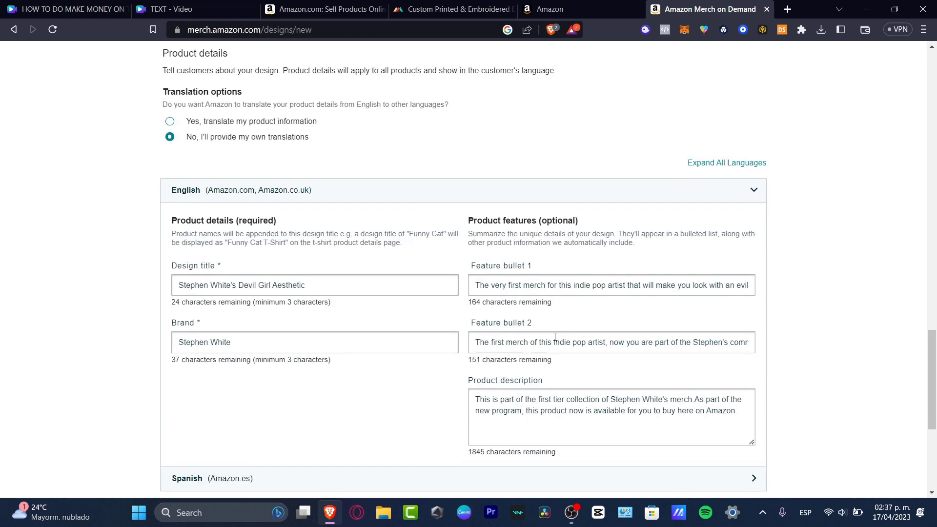
scroll(555, 336, up, 4)
scroll(555, 339, up, 8)
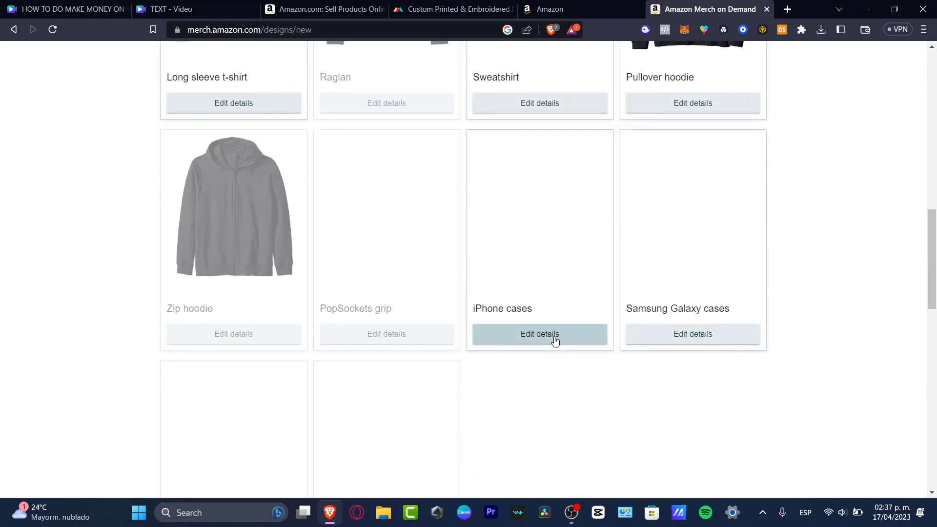
scroll(555, 342, up, 3)
scroll(555, 336, down, 4)
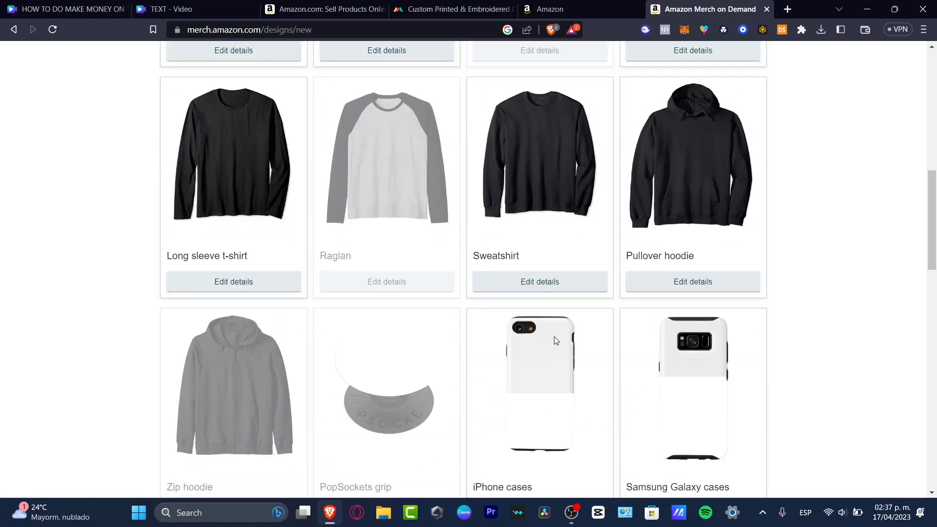
scroll(555, 340, down, 3)
scroll(555, 341, down, 3)
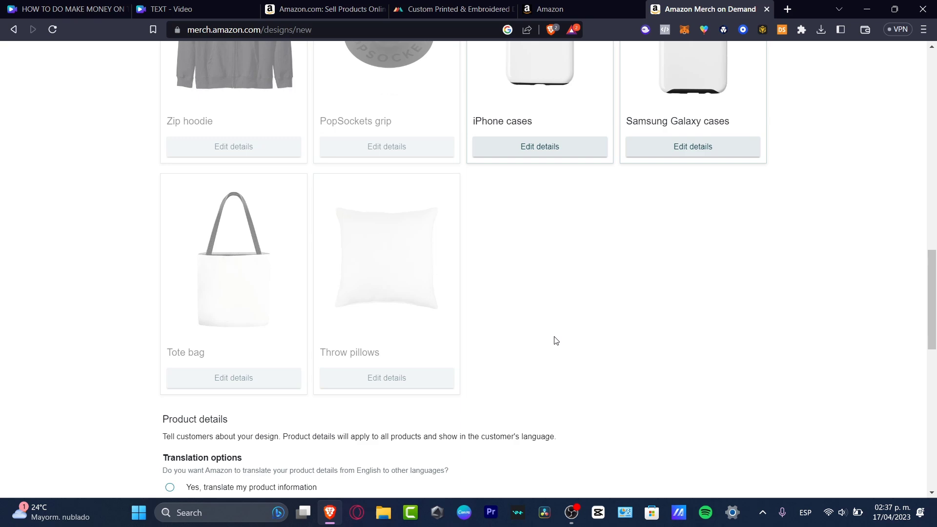
scroll(555, 341, up, 7)
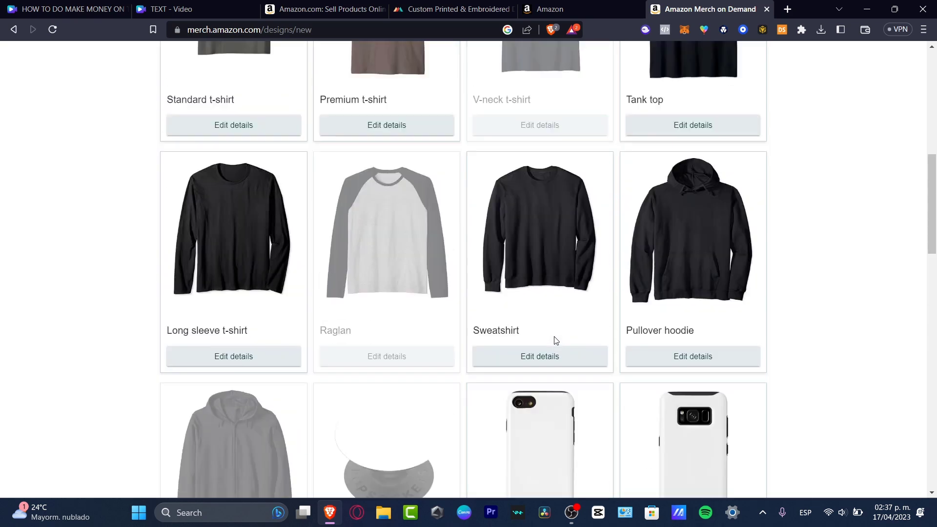
scroll(555, 340, up, 8)
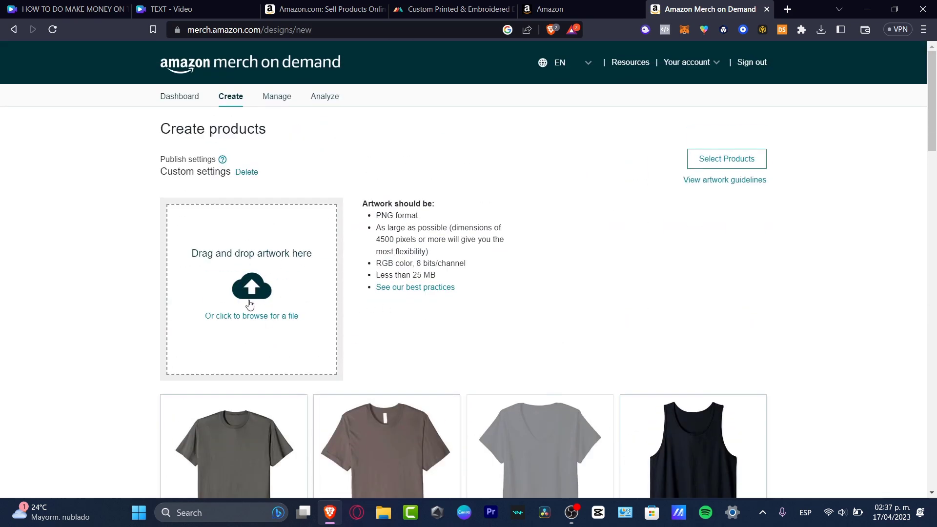
Upload Fearless (2).png from the Downloads folder as the artwork
click(224, 316)
scroll(358, 215, up, 5)
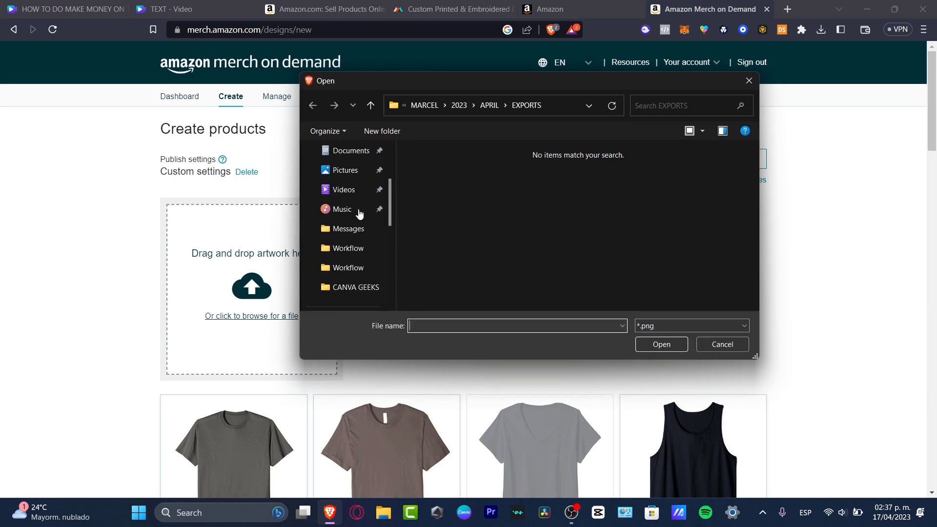
scroll(361, 169, up, 1)
click(359, 190)
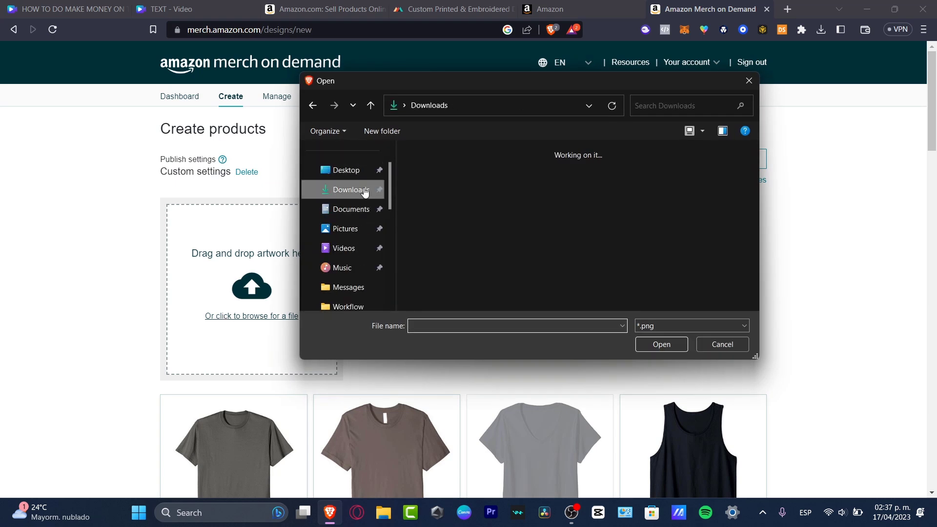
click(682, 205)
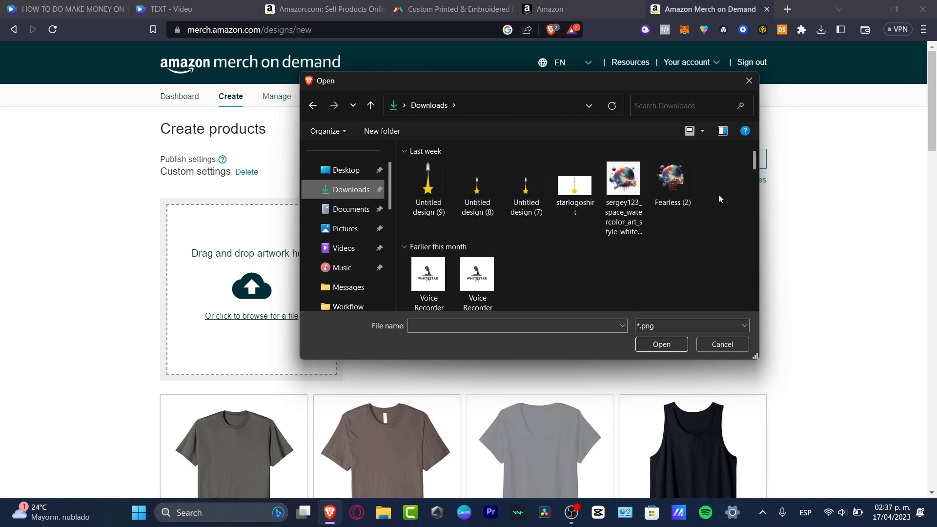
click(666, 348)
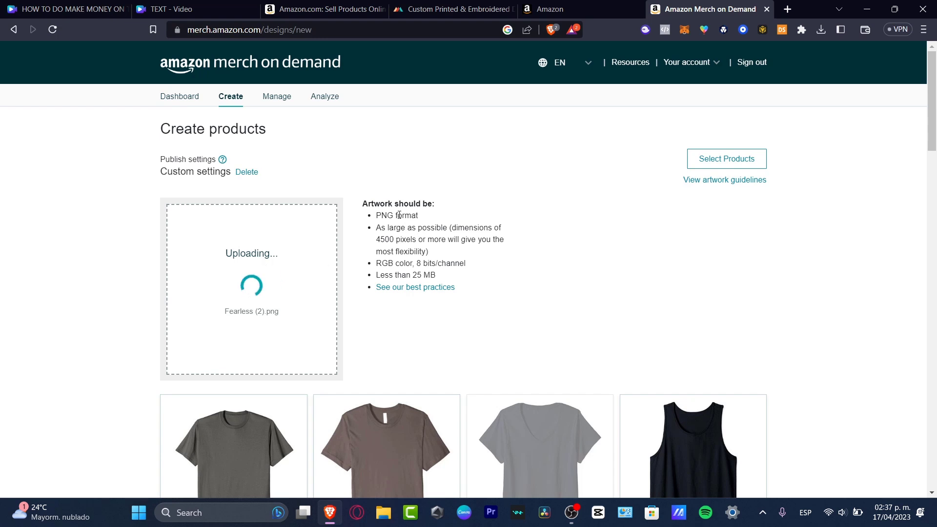
Review the artwork requirements (RGB, 8 bits/channel, under 25 MB) and scroll the product list
drag(385, 204, 494, 229)
click(423, 252)
triple_click(477, 263)
drag(389, 275, 461, 278)
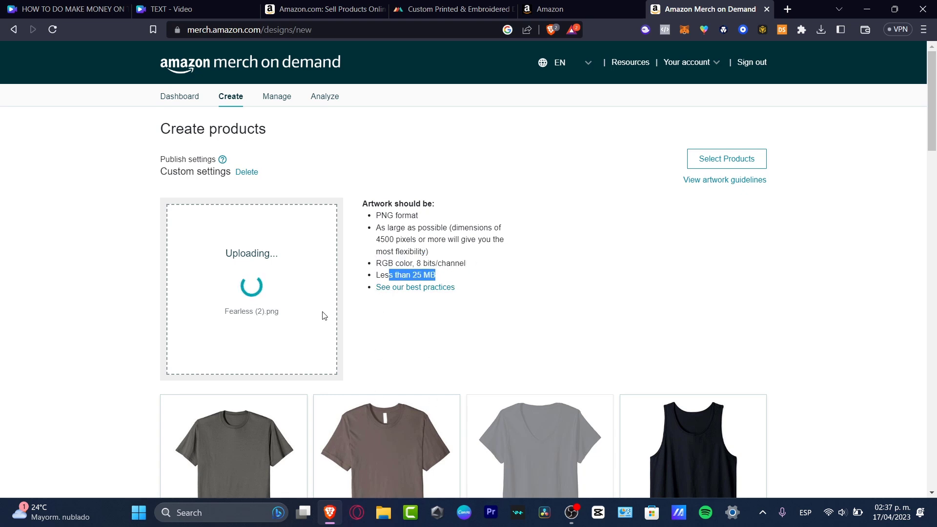
scroll(609, 254, down, 3)
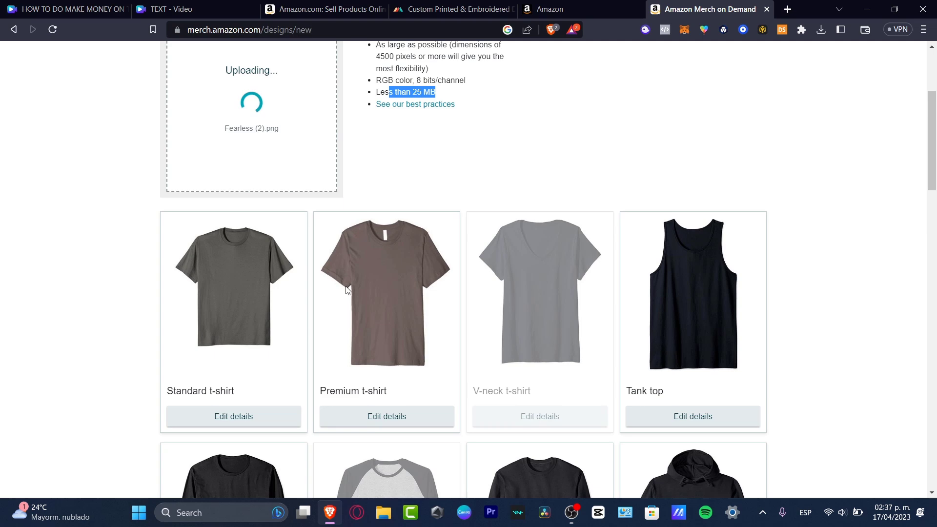
scroll(708, 238, down, 3)
scroll(691, 312, down, 3)
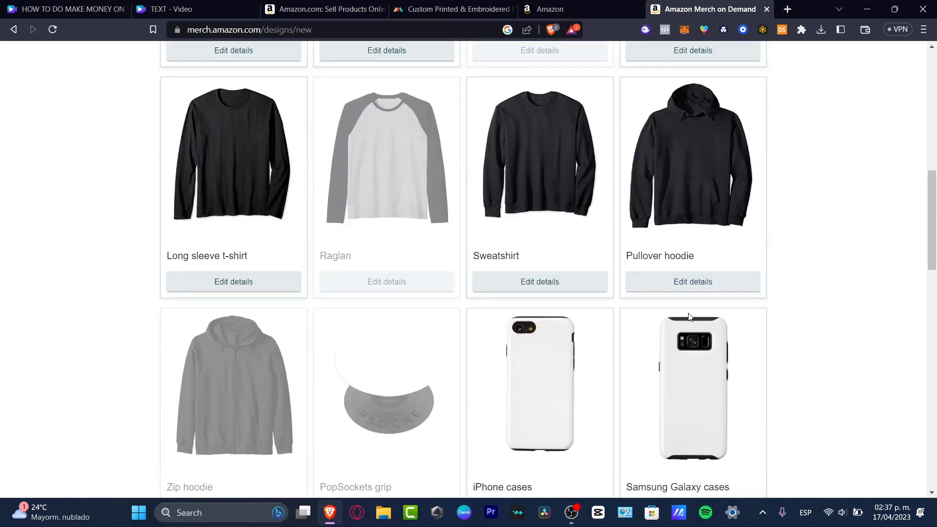
scroll(457, 307, down, 3)
scroll(550, 314, down, 3)
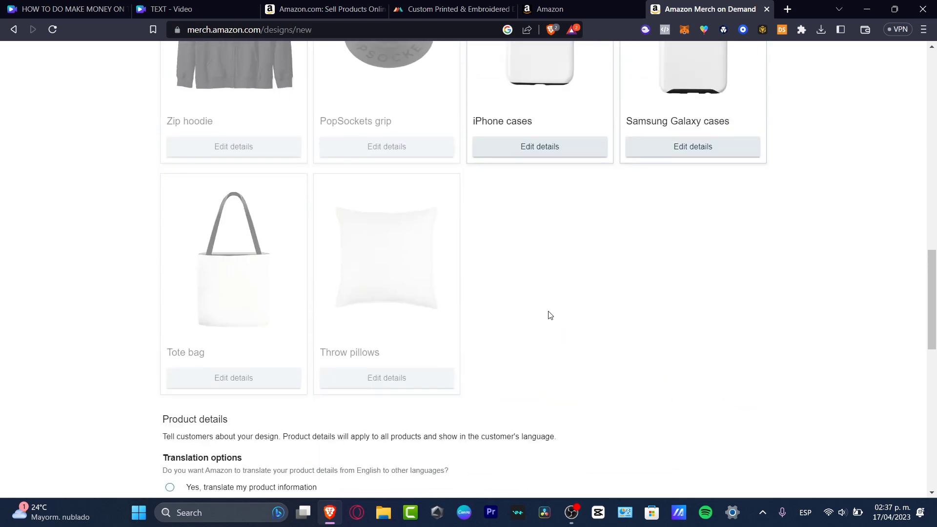
scroll(467, 337, up, 13)
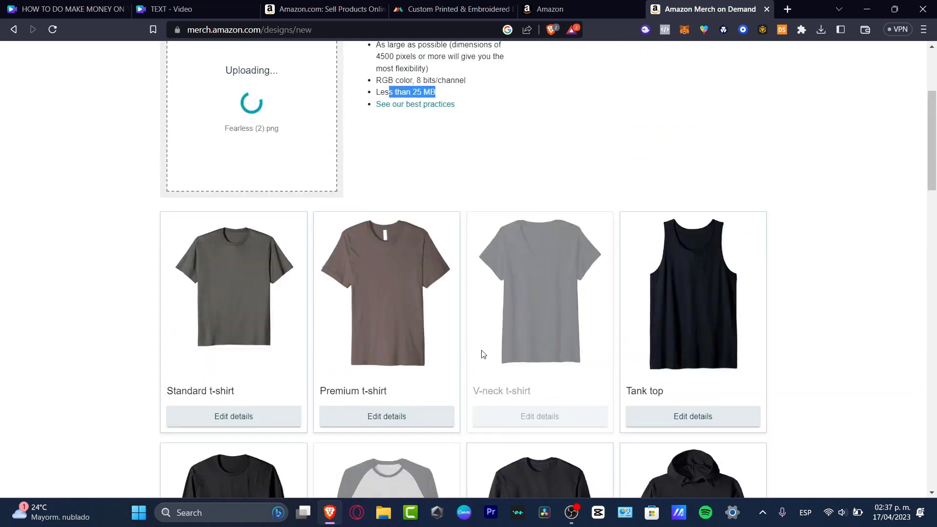
scroll(481, 353, up, 2)
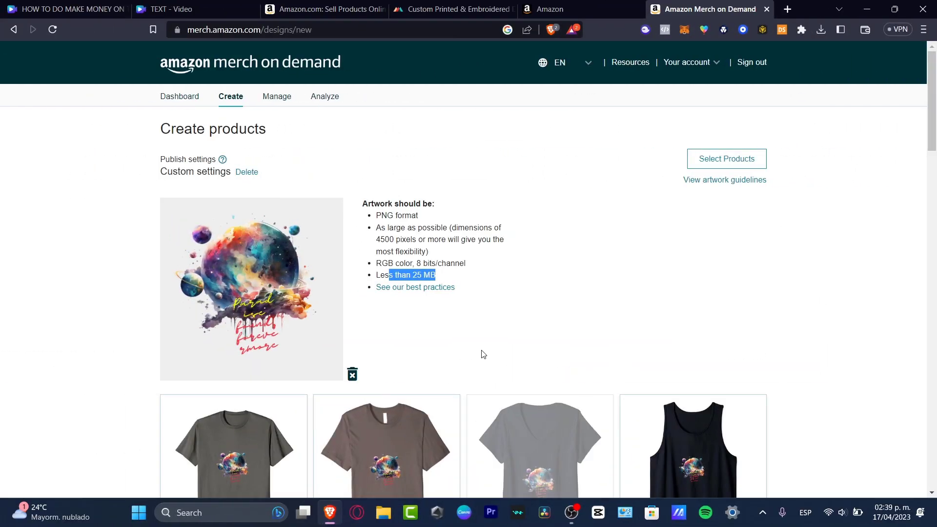
Scroll through the product mockups while the galaxy artwork finishes uploading onto each one
scroll(491, 305, down, 2)
scroll(491, 306, down, 2)
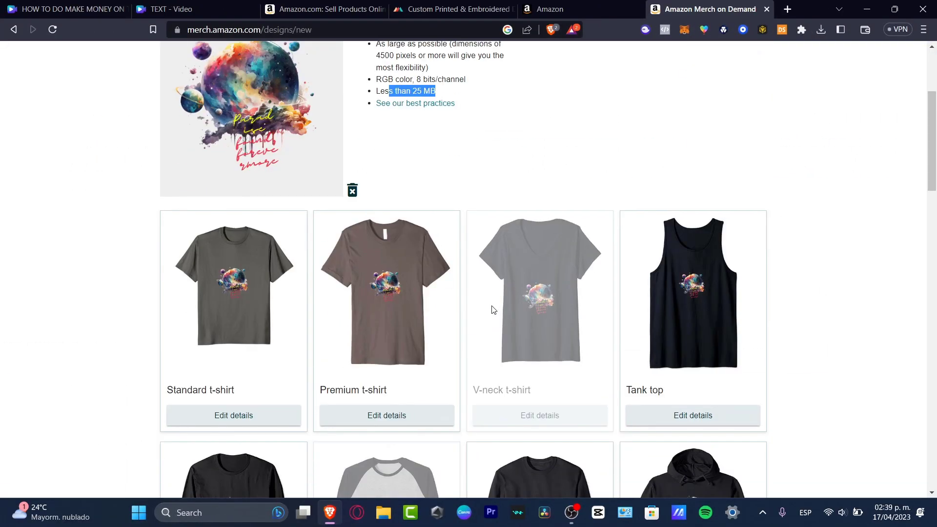
scroll(491, 306, down, 3)
scroll(709, 218, down, 3)
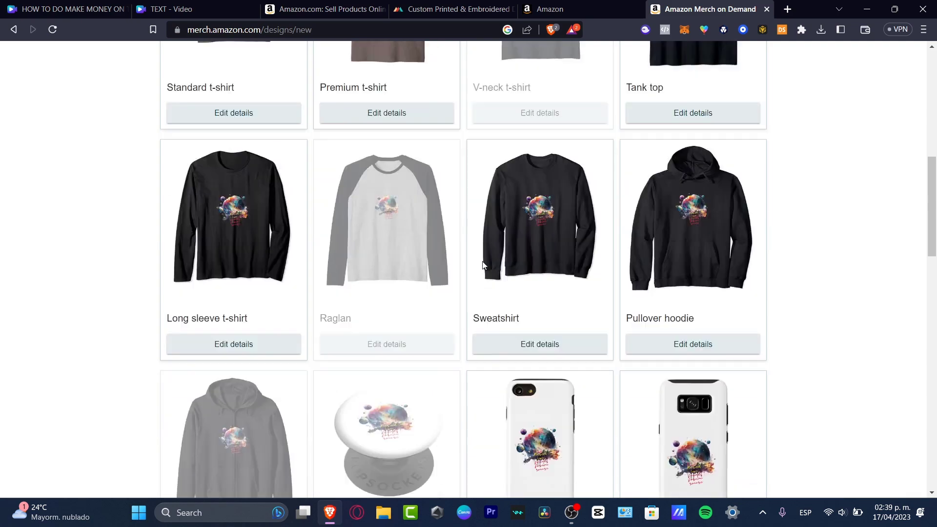
scroll(482, 265, down, 8)
scroll(480, 265, up, 1)
scroll(481, 265, up, 6)
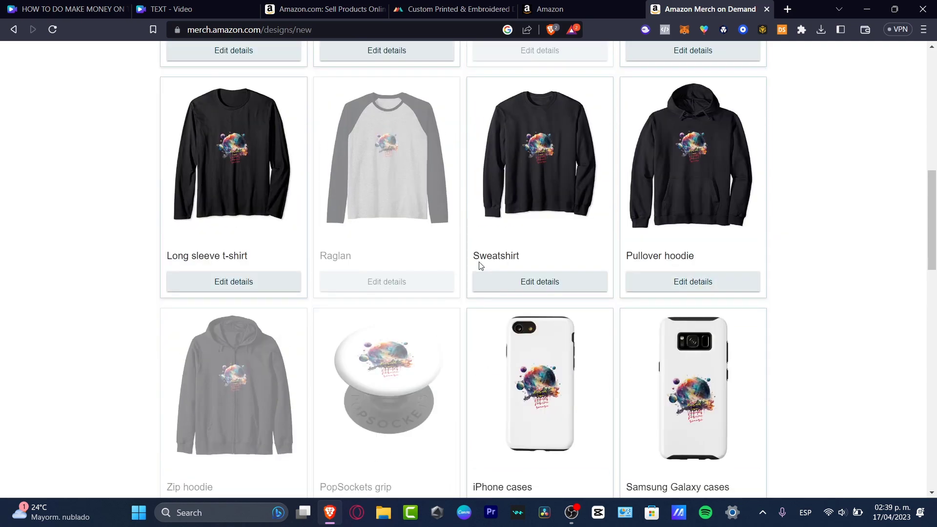
scroll(789, 405, down, 3)
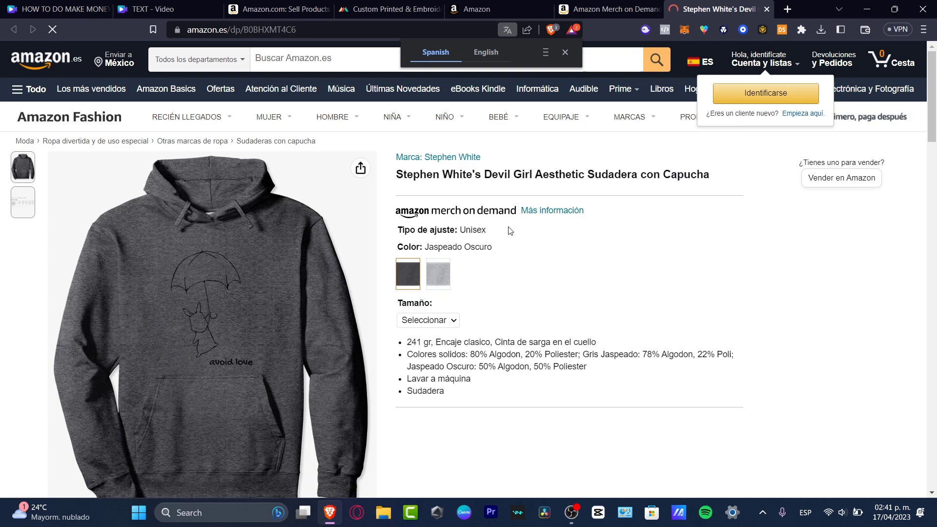
click(566, 54)
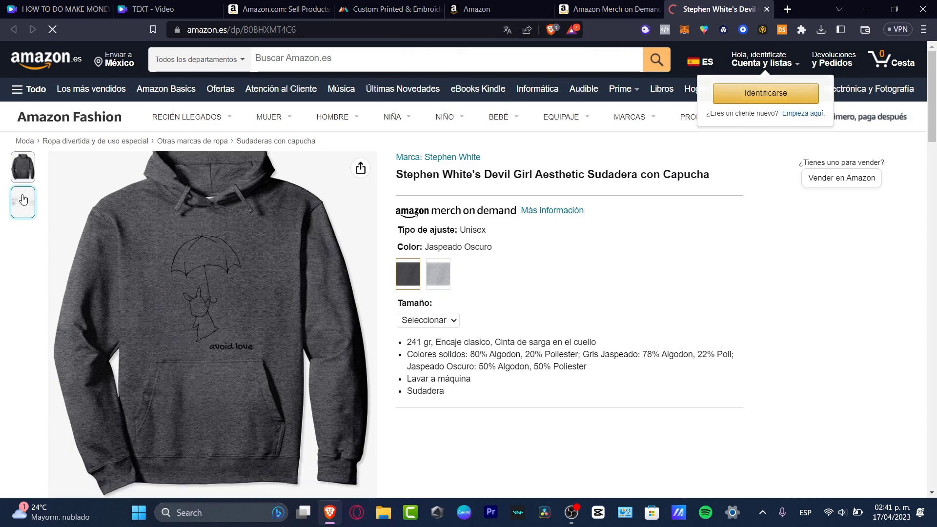
mouse_move(23, 202)
scroll(204, 396, down, 3)
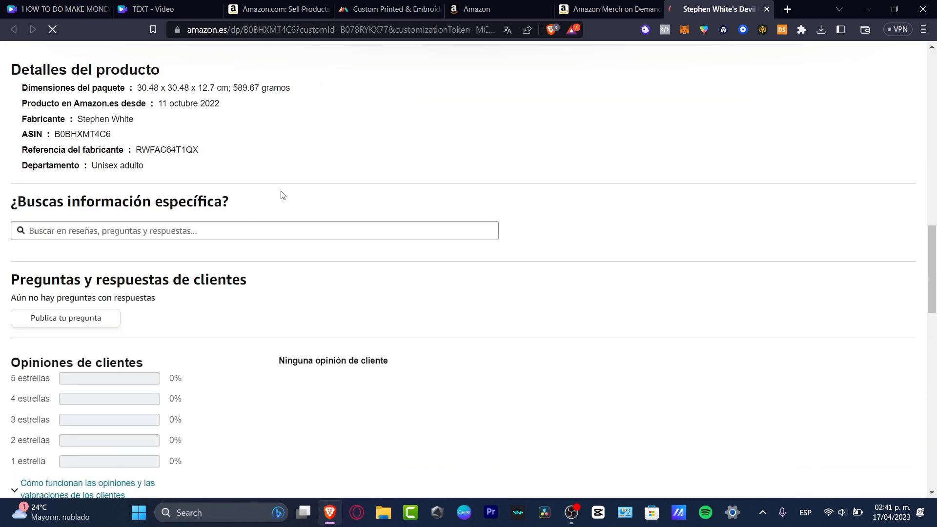
scroll(234, 171, down, 3)
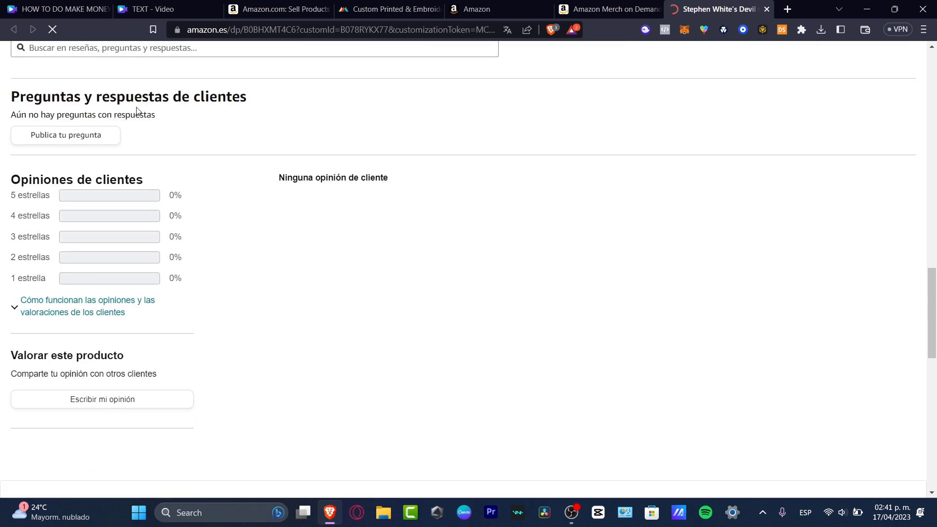
scroll(369, 229, down, 3)
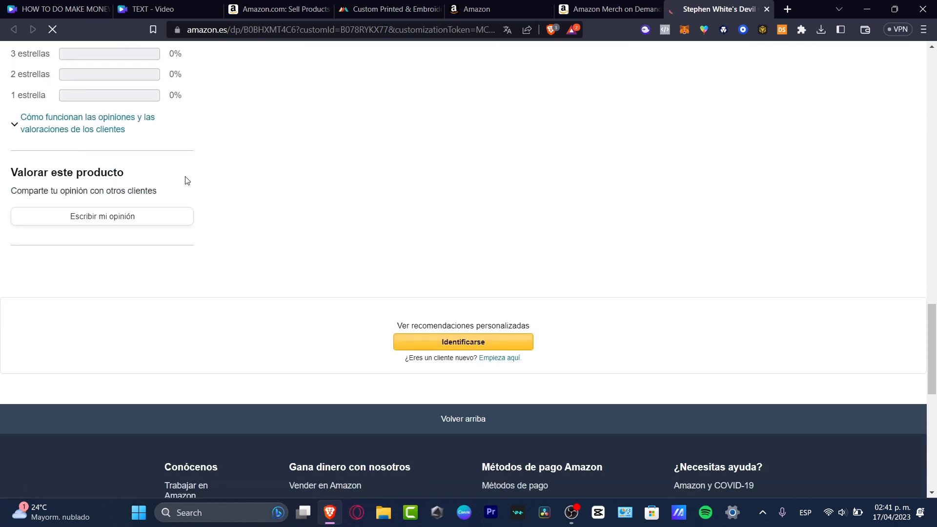
scroll(249, 197, up, 1)
scroll(119, 228, up, 2)
scroll(402, 276, down, 4)
scroll(405, 279, down, 5)
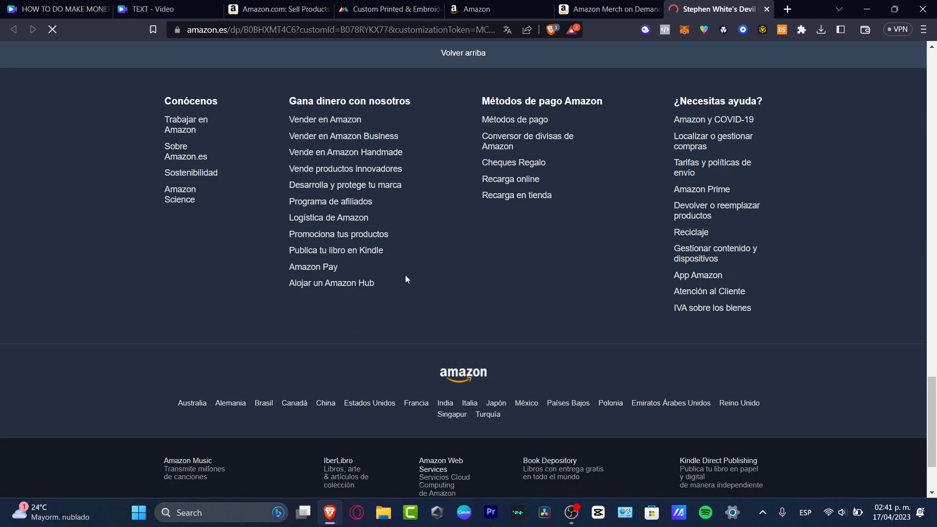
scroll(405, 279, up, 9)
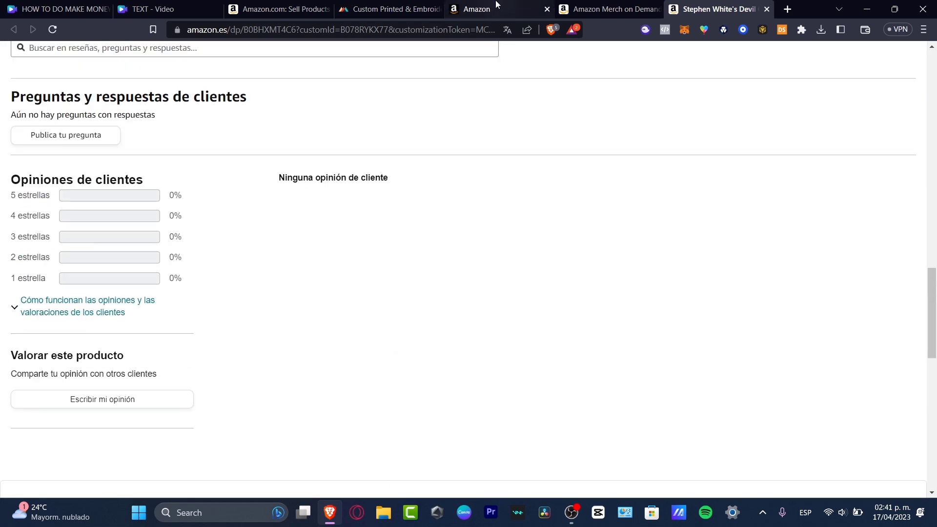
scroll(500, 219, up, 15)
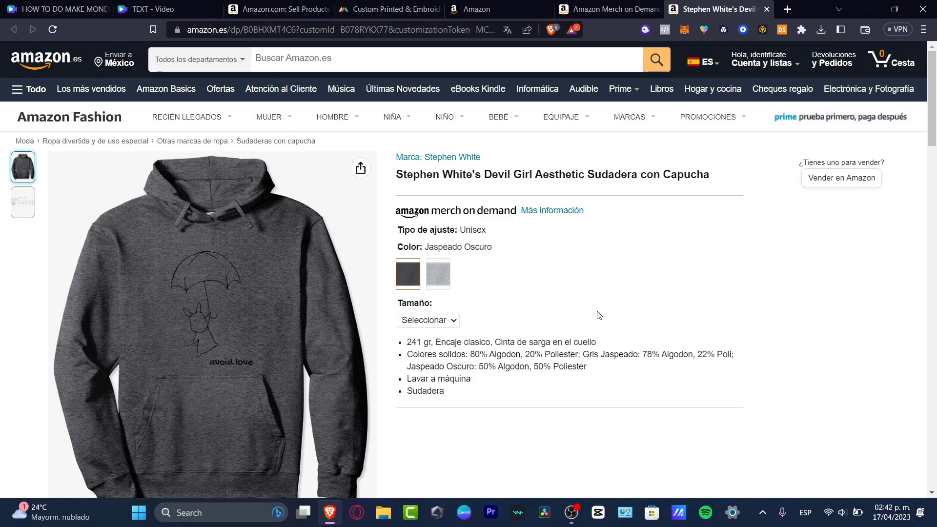
Highlight the $39.99-a-month fee on Amazon's Sell page, with a brief look at Printful
click(308, 7)
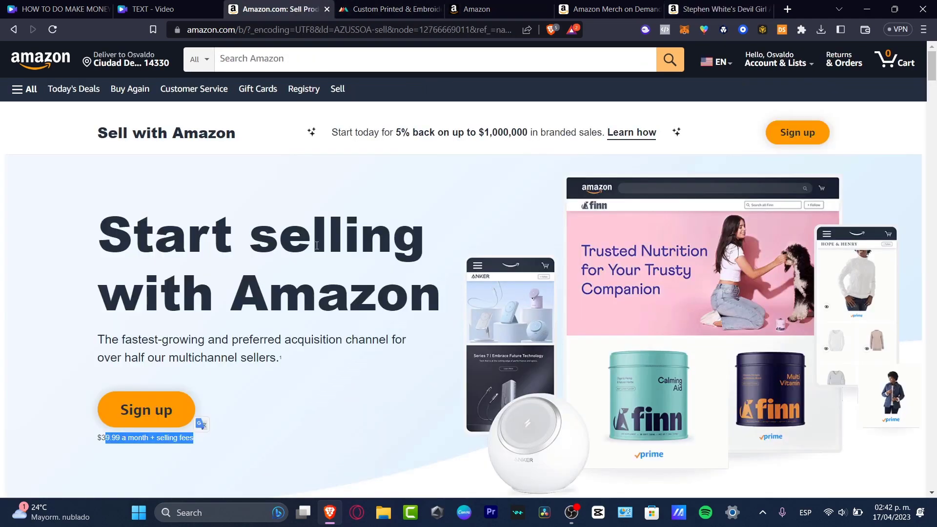
click(117, 437)
drag(102, 437, 149, 435)
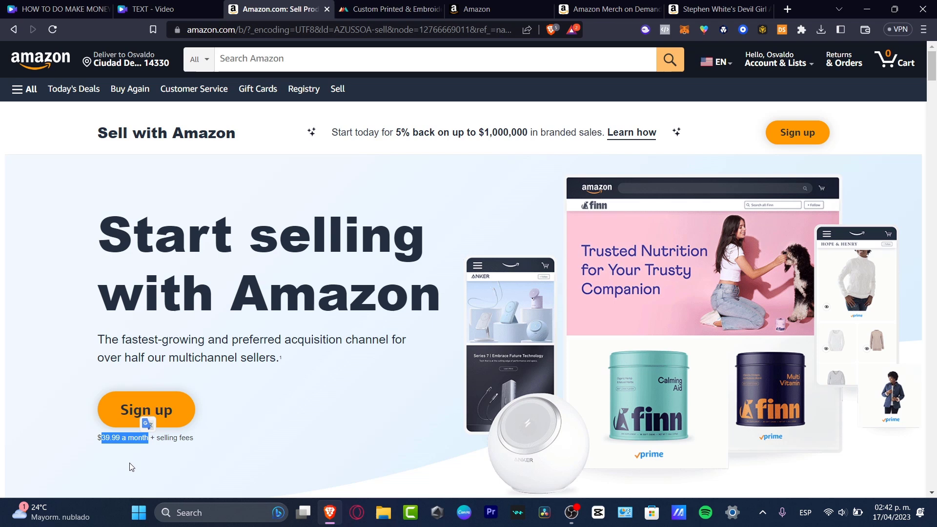
click(361, 9)
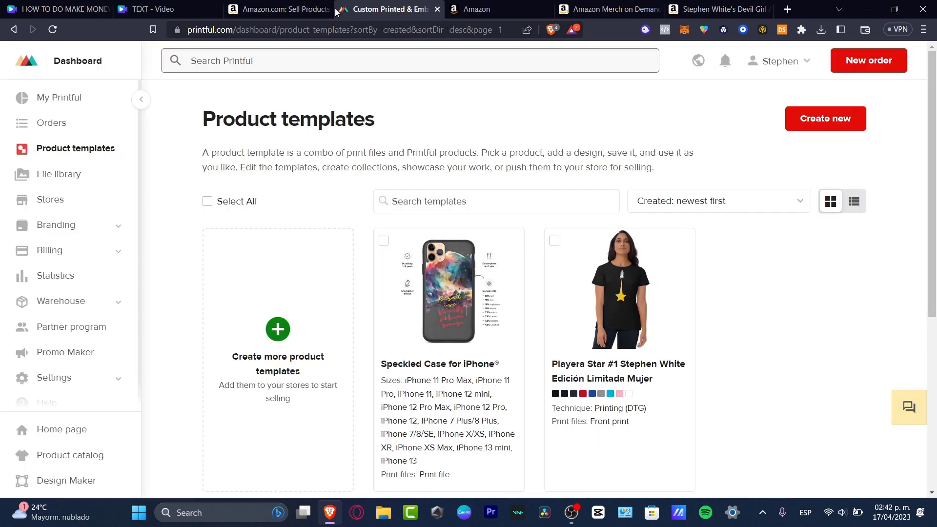
click(306, 13)
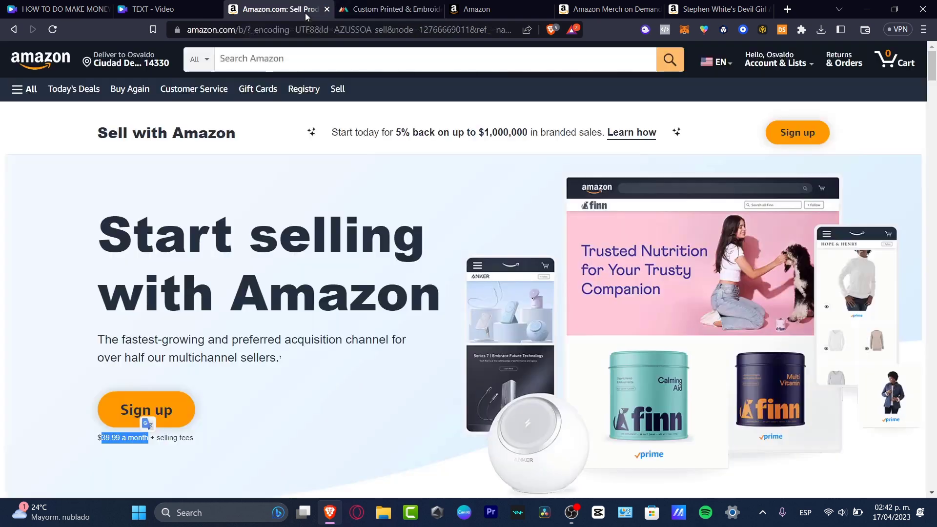